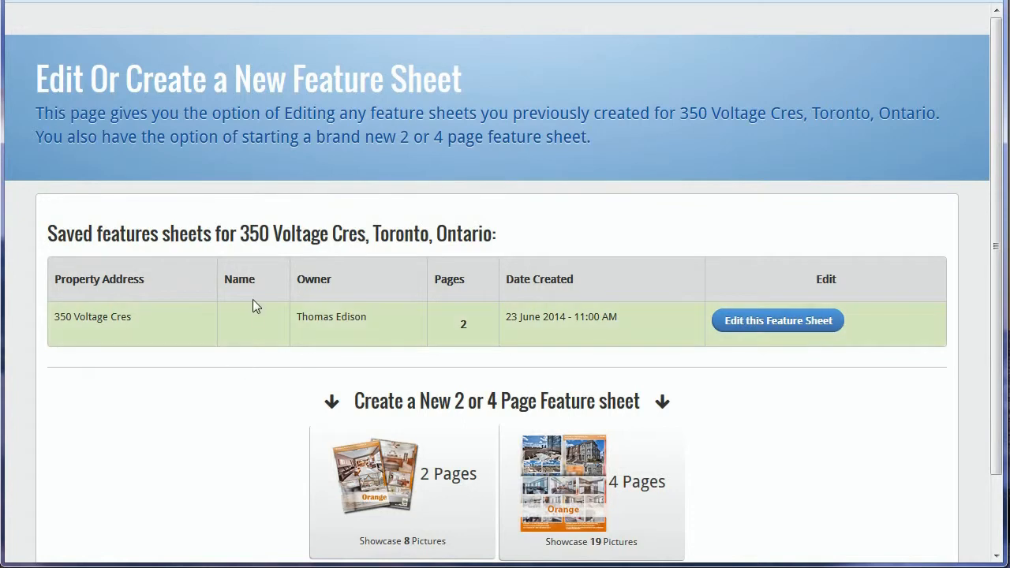
pyautogui.moveTo(39, 79); pyautogui.dragTo(477, 78)
pyautogui.click(476, 78)
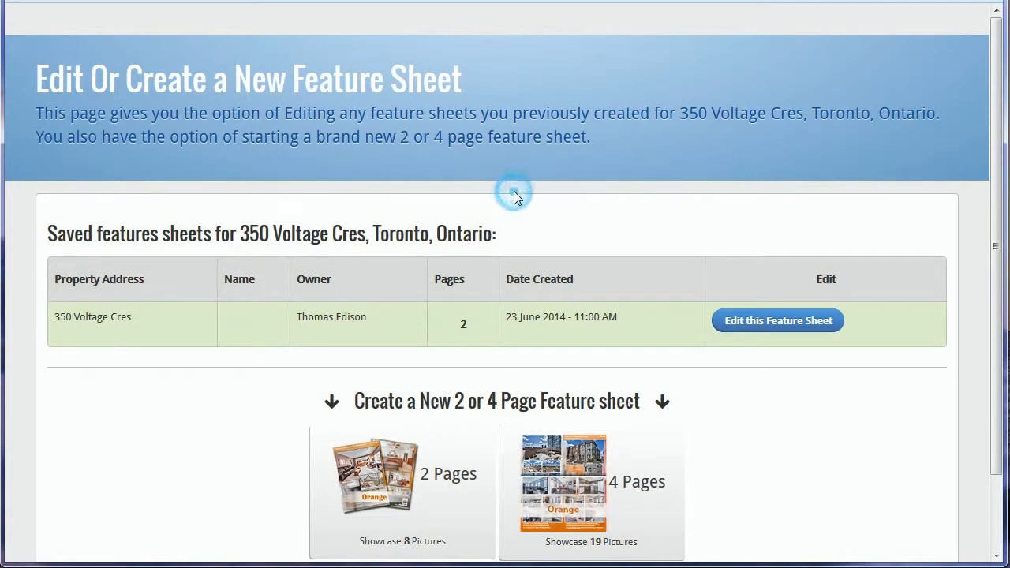
pyautogui.scroll(-2, 514, 198)
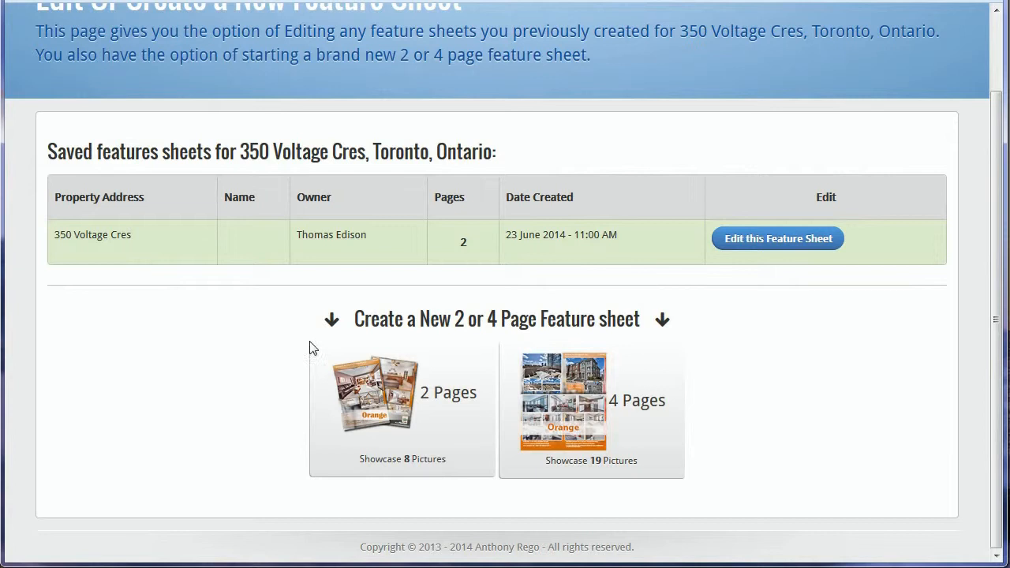
pyautogui.scroll(2, 740, 149)
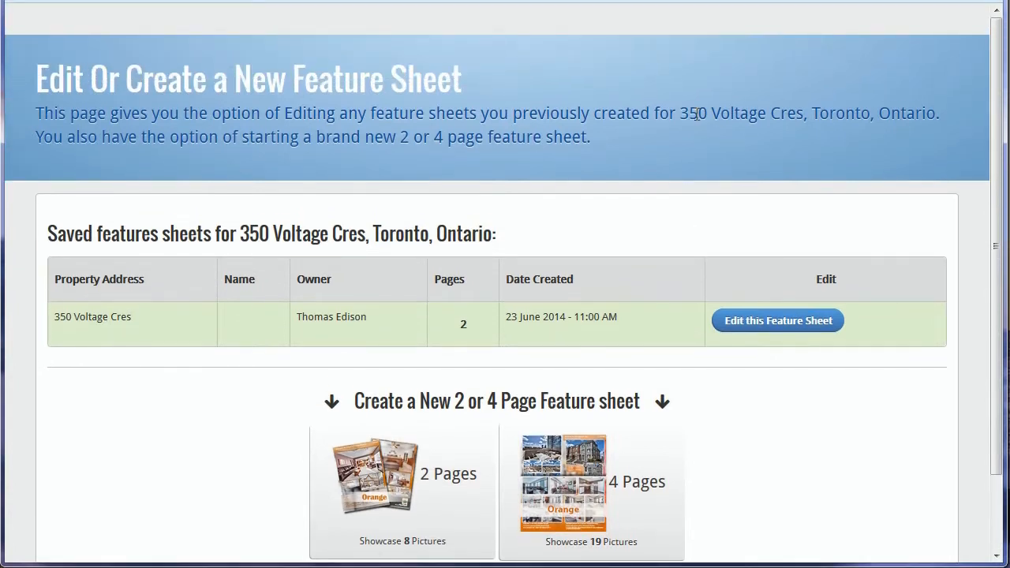
pyautogui.moveTo(680, 112); pyautogui.dragTo(923, 108)
pyautogui.click(849, 113)
pyautogui.scroll(-1, 603, 311)
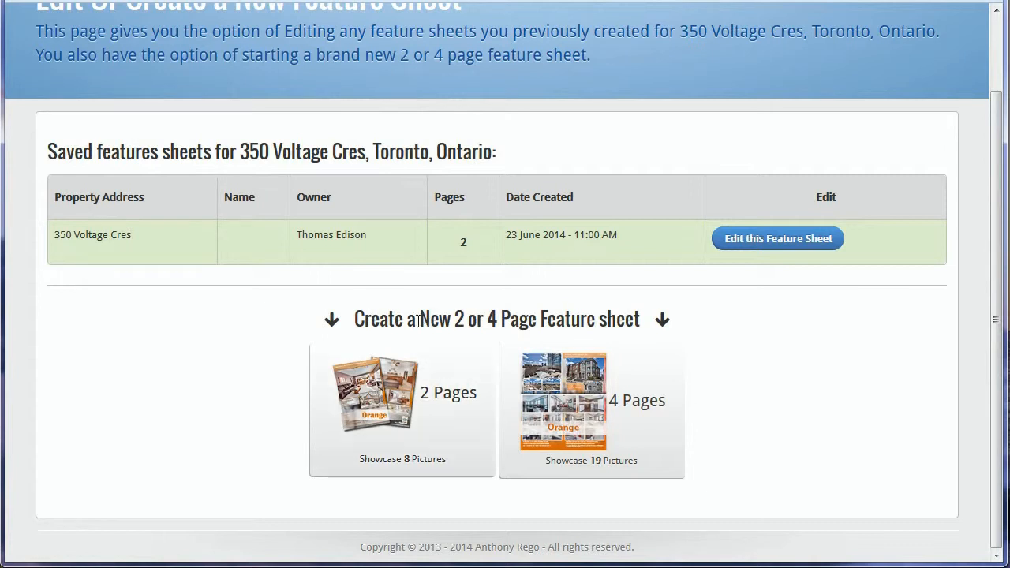
# - Start a new 2 Pages feature sheet from the Create a New section
pyautogui.click(358, 317)
pyautogui.moveTo(378, 316); pyautogui.dragTo(580, 319)
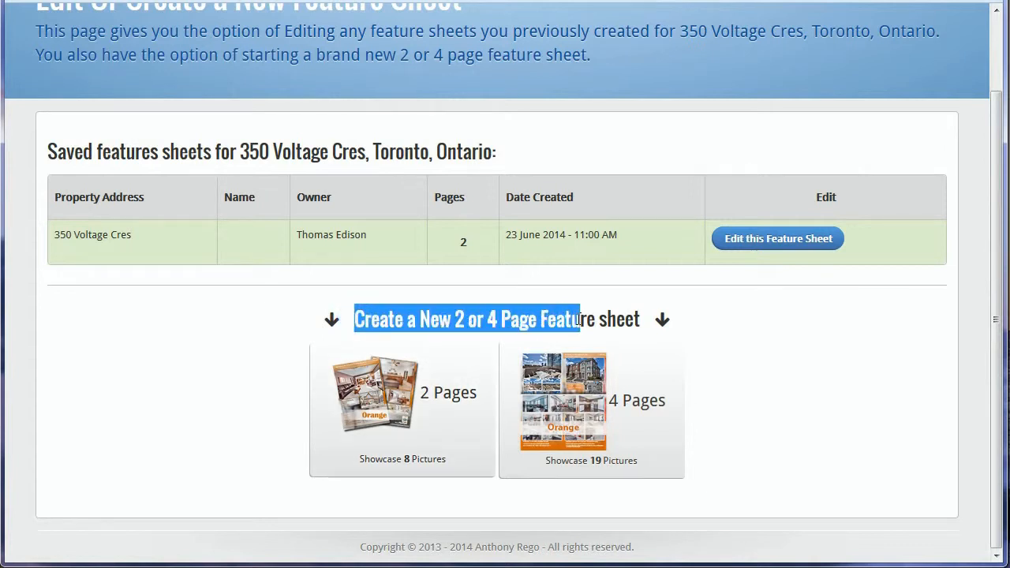
pyautogui.click(232, 379)
pyautogui.click(424, 418)
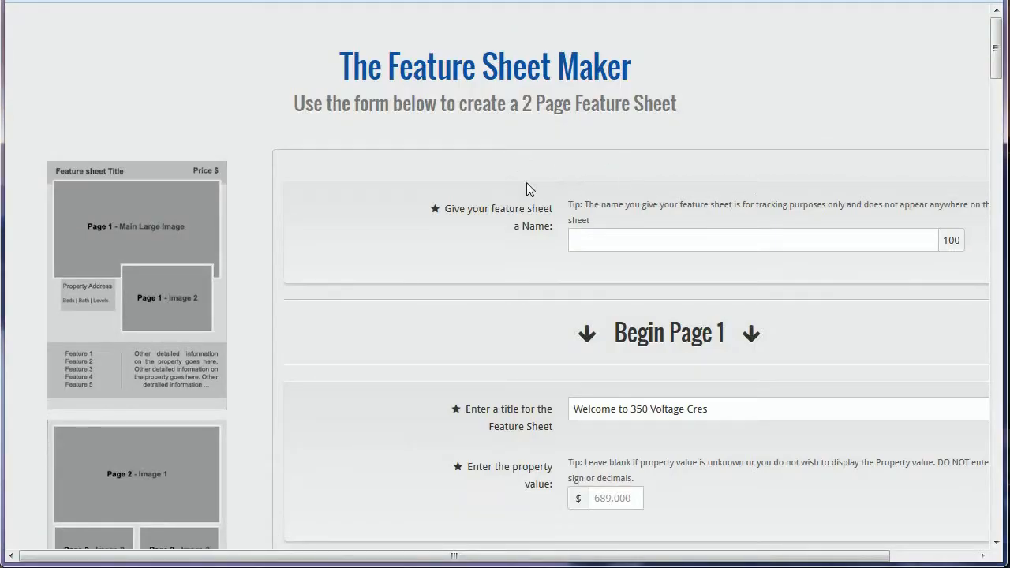
pyautogui.moveTo(994, 41)
pyautogui.mouseDown()
pyautogui.moveTo(996, 120)
pyautogui.moveTo(967, 341)
pyautogui.moveTo(967, 95)
pyautogui.moveTo(978, 35)
pyautogui.mouseUp()
pyautogui.click(774, 112)
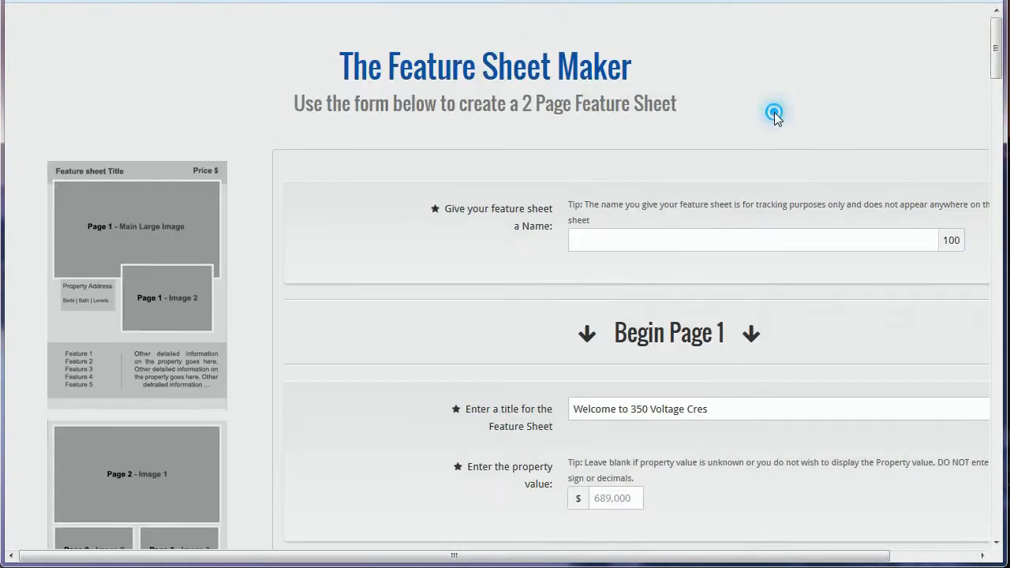
pyautogui.scroll(-2, 391, 174)
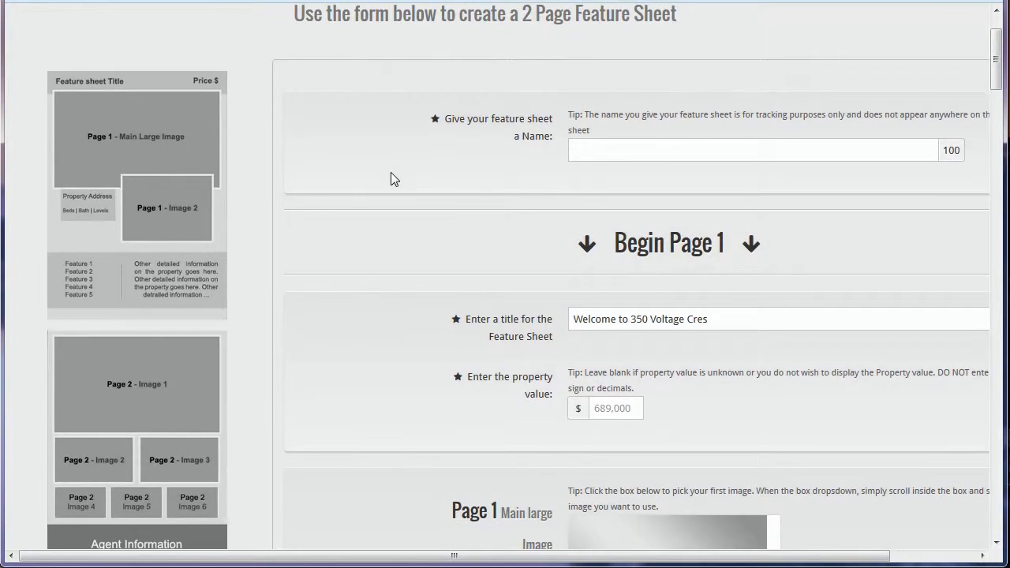
pyautogui.click(672, 143)
pyautogui.scroll(-2, 708, 151)
pyautogui.click(624, 61)
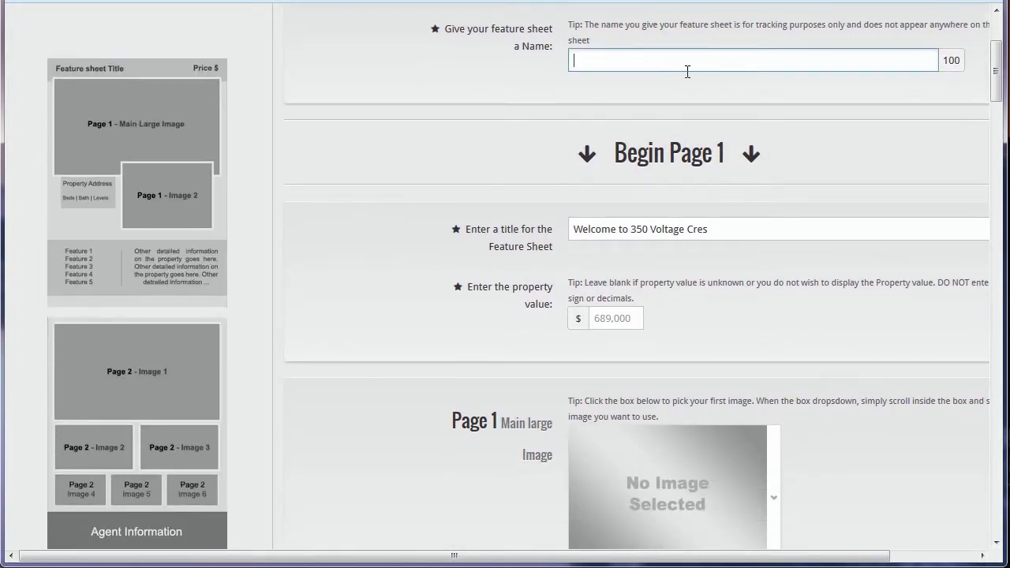
pyautogui.write('T')
pyautogui.press('BackSpace')
pyautogui.write('2 PAge f')
pyautogui.press('BackSpace')
pyautogui.press('BackSpace')
pyautogui.press('BackSpace')
pyautogui.press('BackSpace')
pyautogui.press('BackSpace')
pyautogui.write('age feature sheet ')
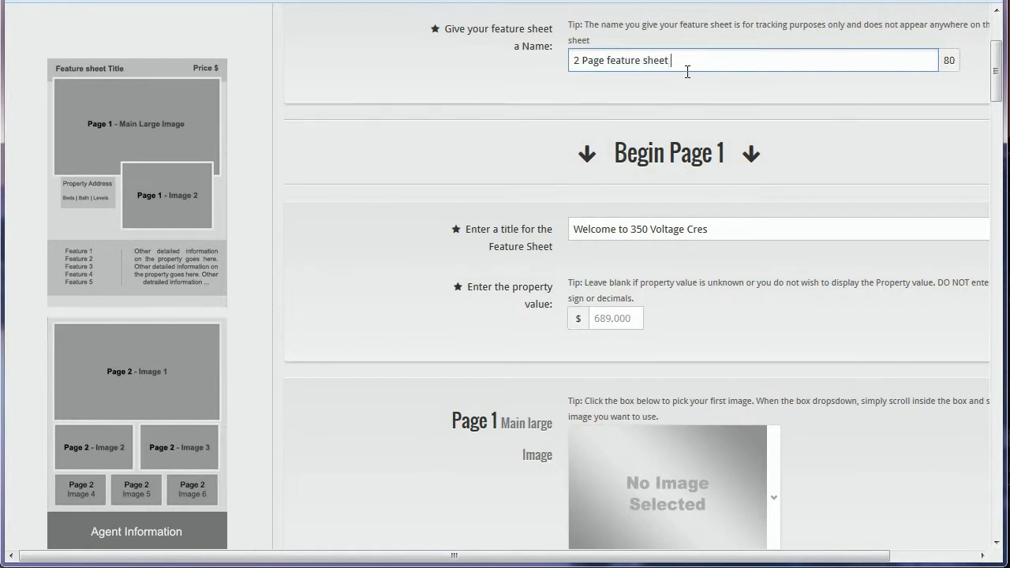
# - Check the typed name by selecting it, then leave the Name field
pyautogui.moveTo(778, 60); pyautogui.dragTo(573, 60)
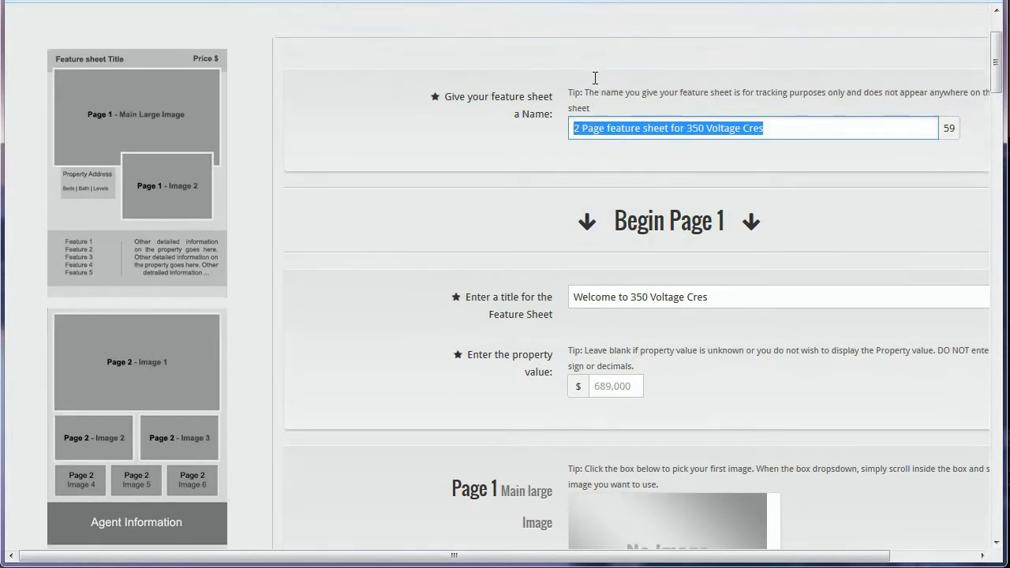
pyautogui.scroll(3, 599, 150)
pyautogui.click(770, 241)
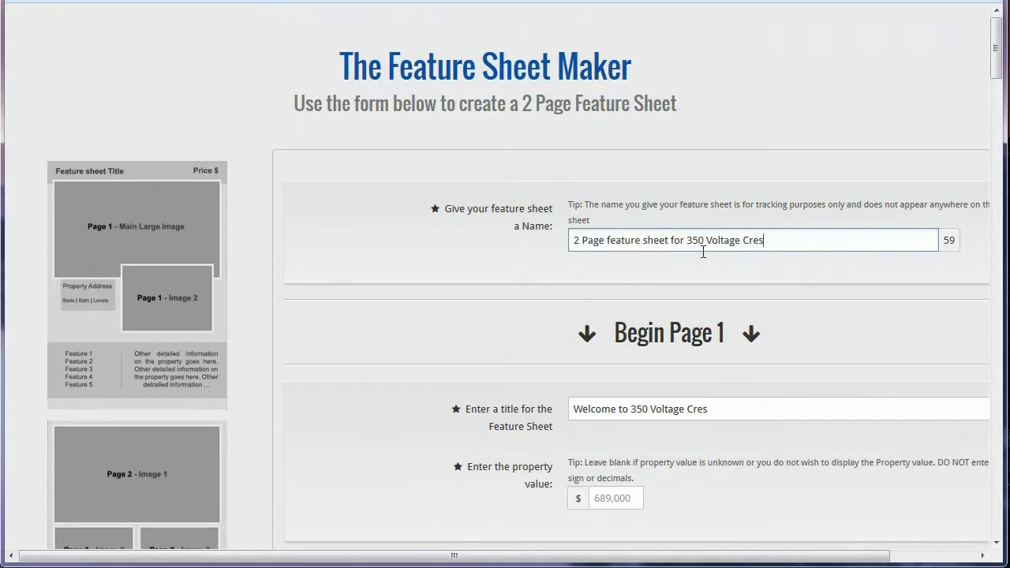
pyautogui.click(457, 254)
pyautogui.scroll(-3, 457, 255)
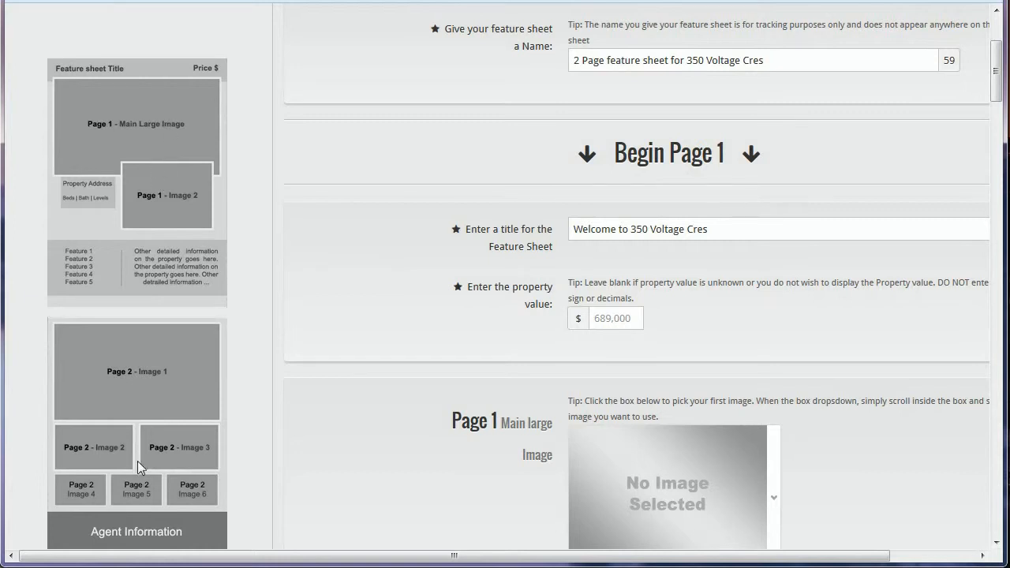
# - Scroll down to the Page 1 Main large Image section, highlighting its heading
pyautogui.click(165, 425)
pyautogui.scroll(-1, 262, 191)
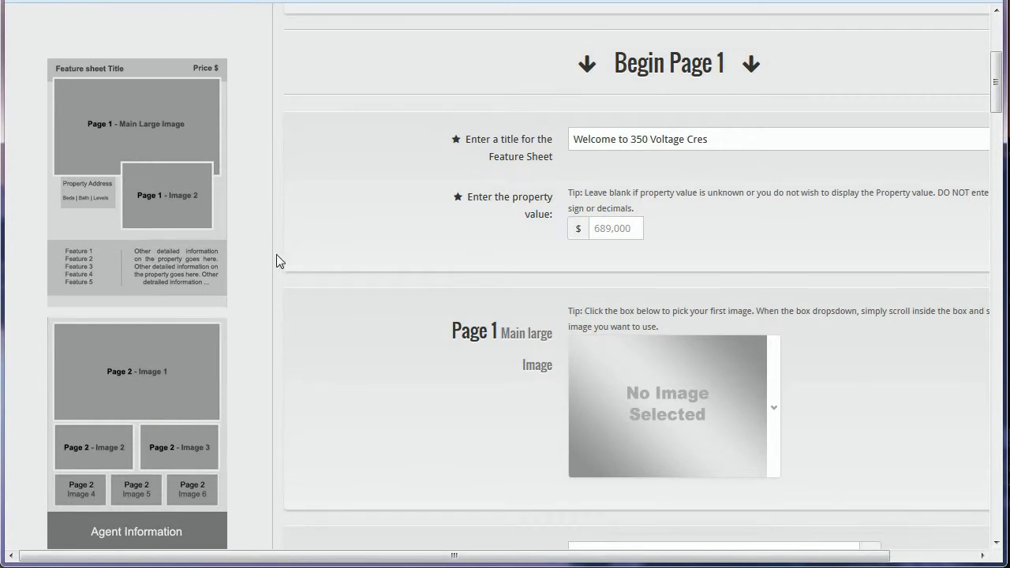
pyautogui.scroll(-1, 456, 261)
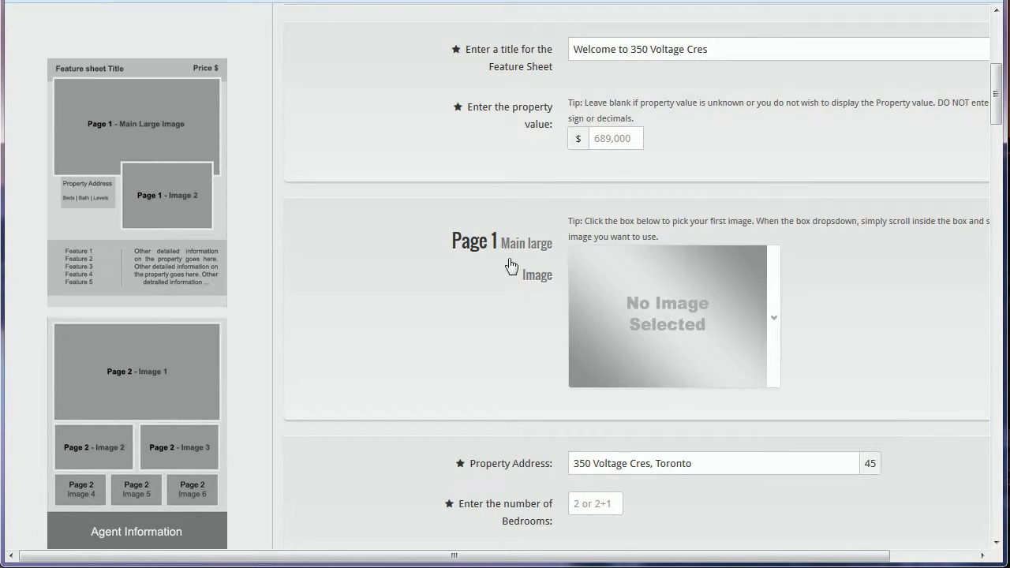
pyautogui.moveTo(451, 242); pyautogui.dragTo(556, 283)
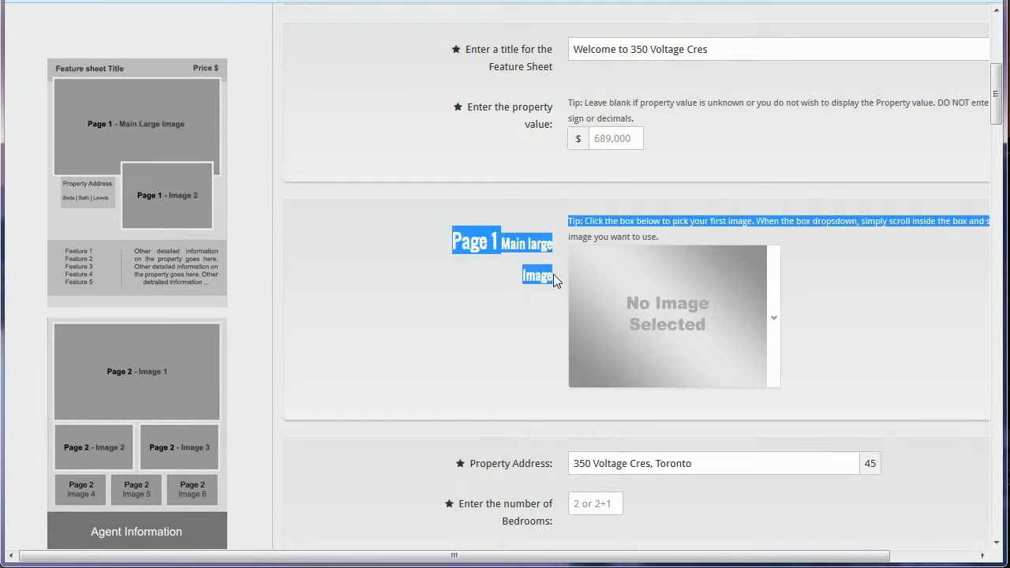
pyautogui.click(509, 304)
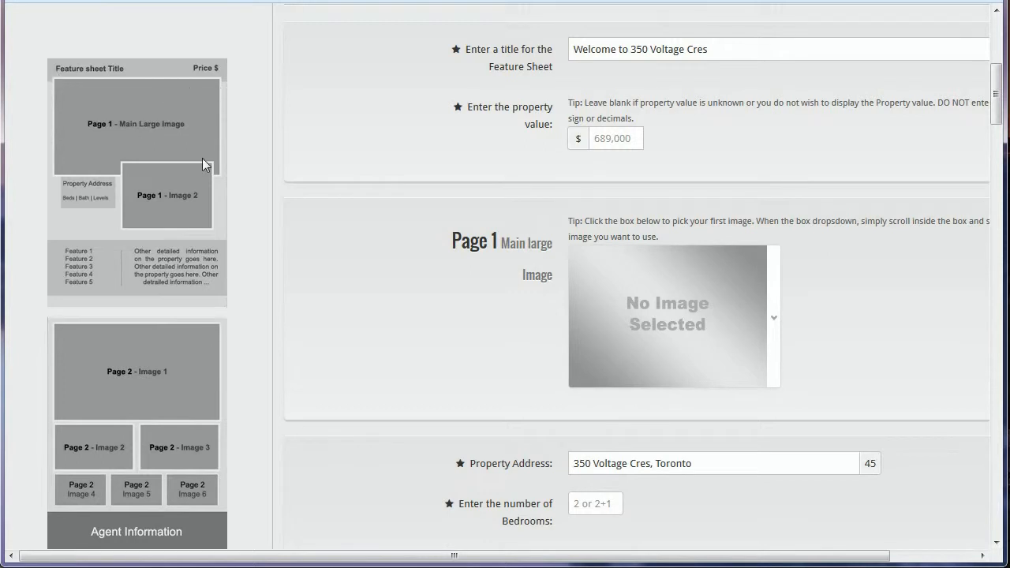
pyautogui.scroll(-5, 461, 201)
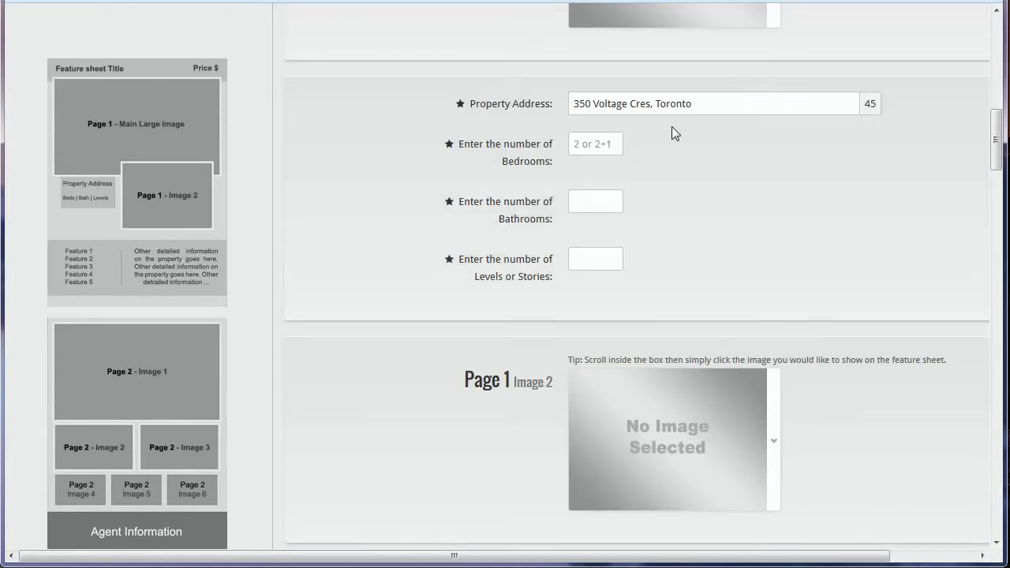
# - Look over the Property Address and Bedrooms fields, then bring up the Crimson sample PDF in Reader
pyautogui.tripleClick(710, 101)
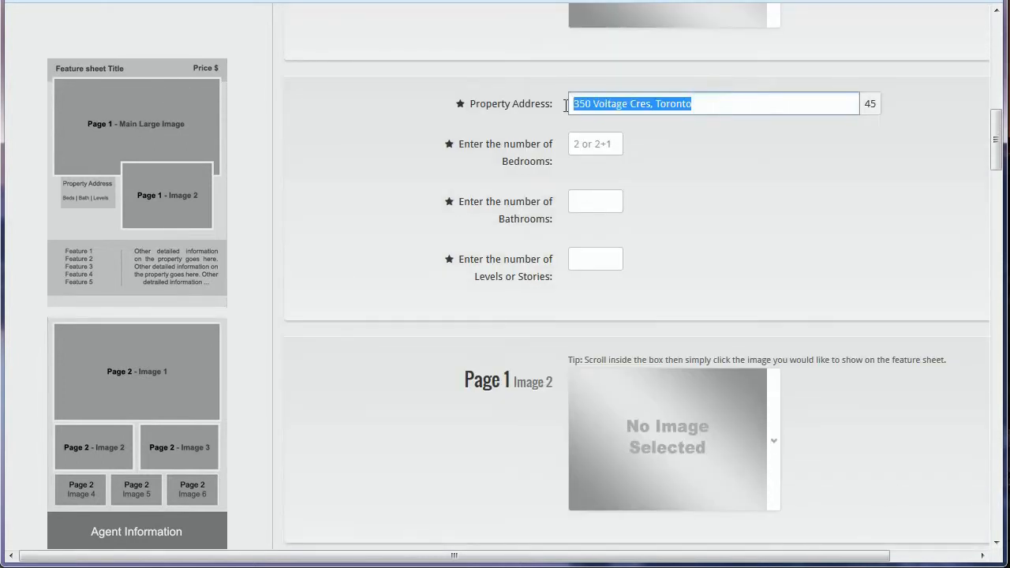
pyautogui.click(609, 144)
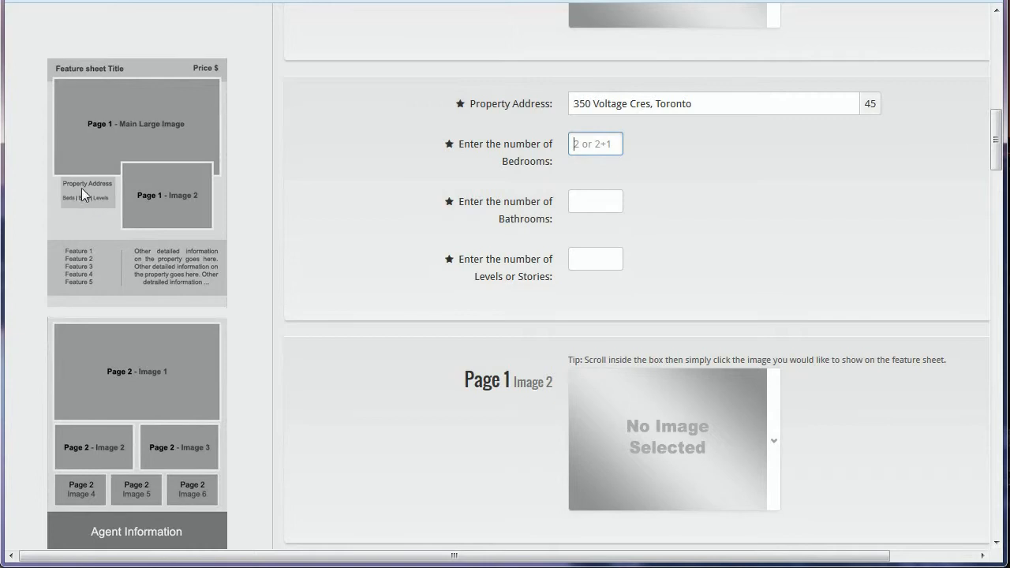
pyautogui.click(365, 206)
pyautogui.scroll(3, 329, 201)
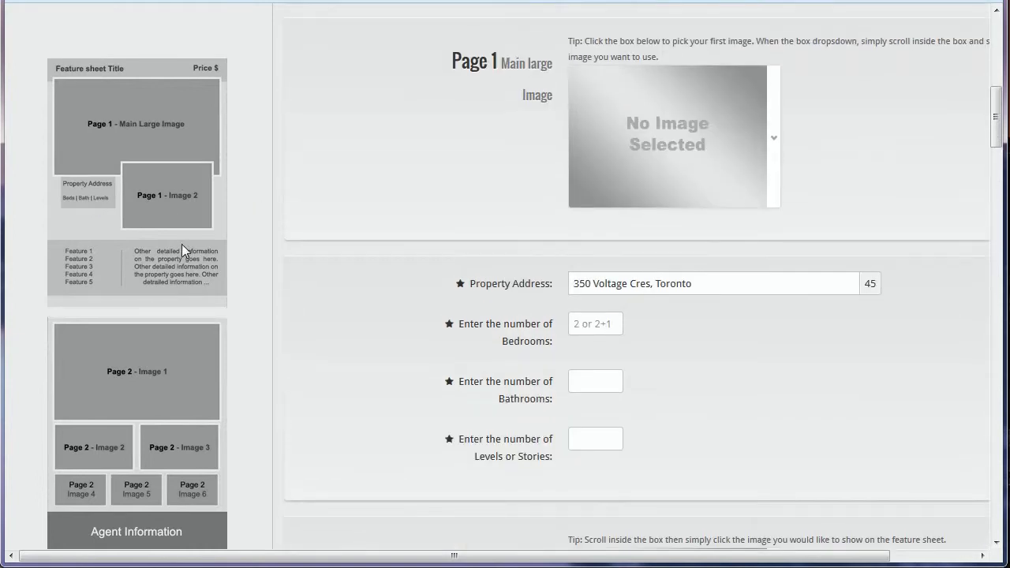
pyautogui.scroll(3, 182, 244)
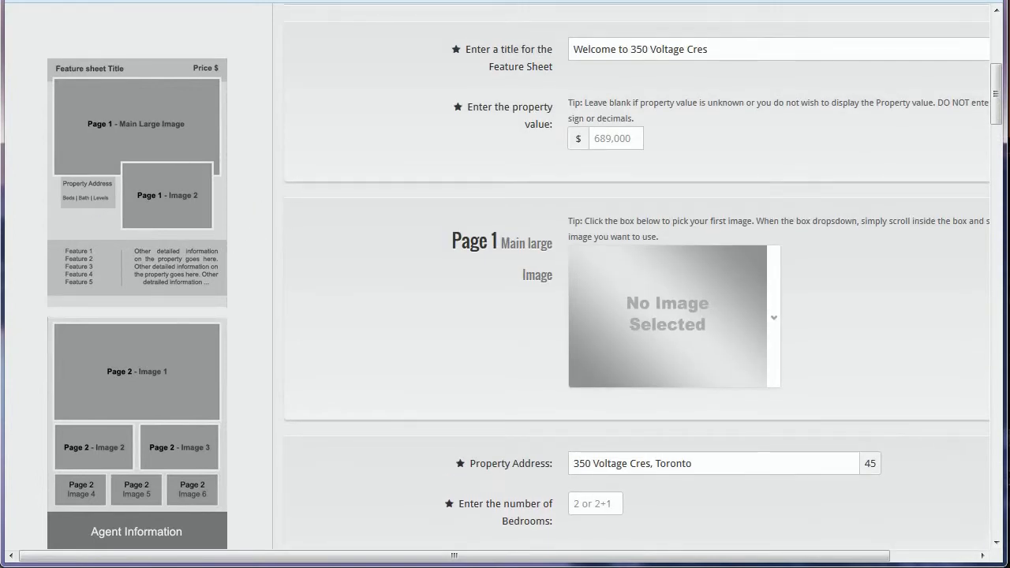
pyautogui.click(474, 566)
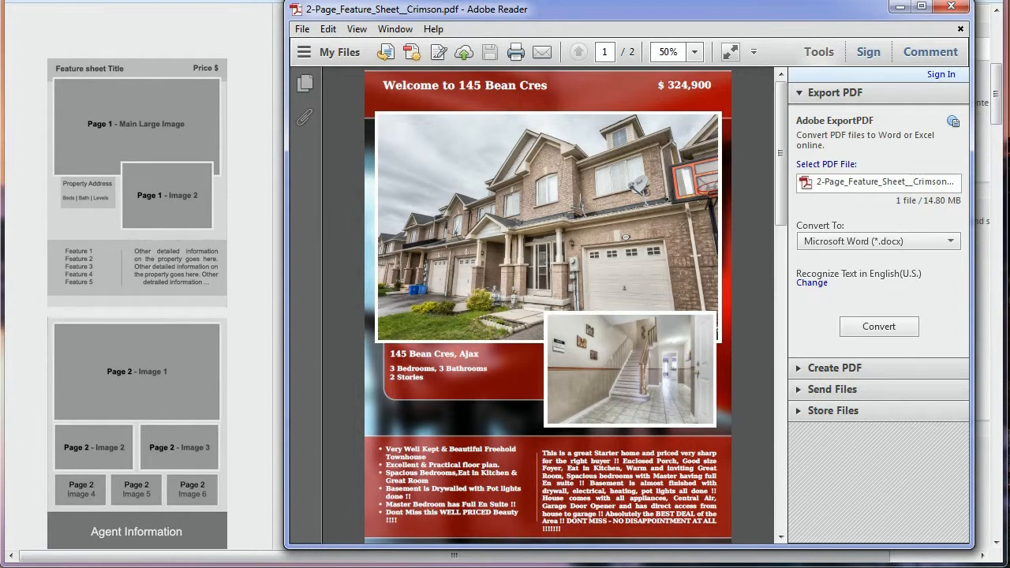
pyautogui.scroll(-3, 742, 249)
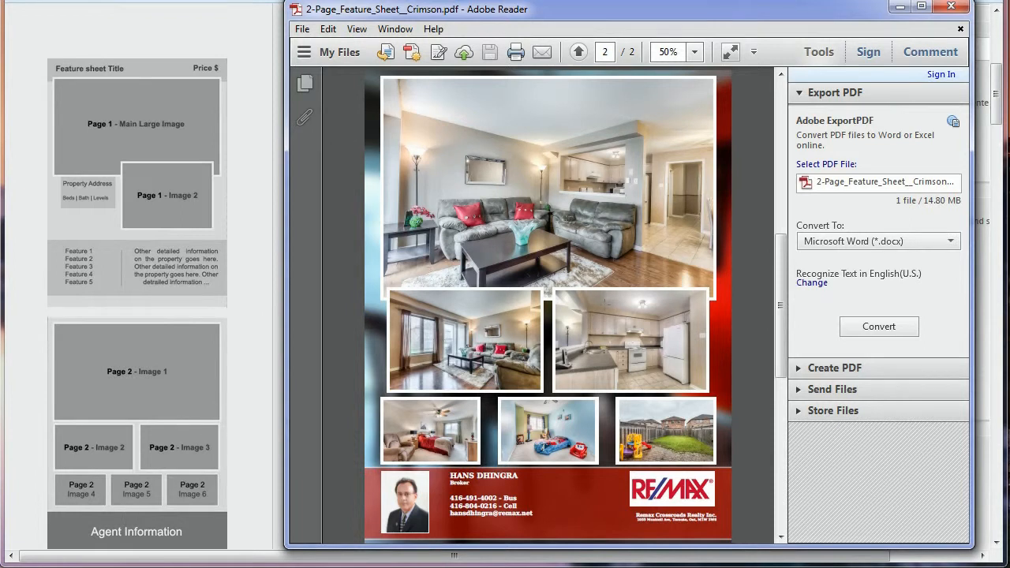
pyautogui.scroll(2, 754, 300)
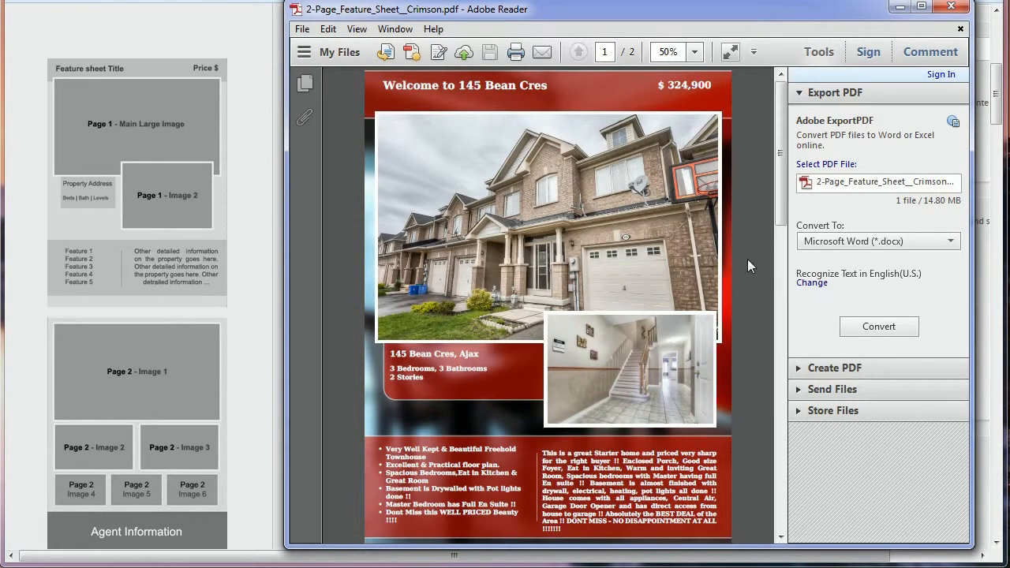
pyautogui.scroll(-2, 747, 259)
pyautogui.scroll(2, 748, 258)
pyautogui.scroll(-2, 748, 259)
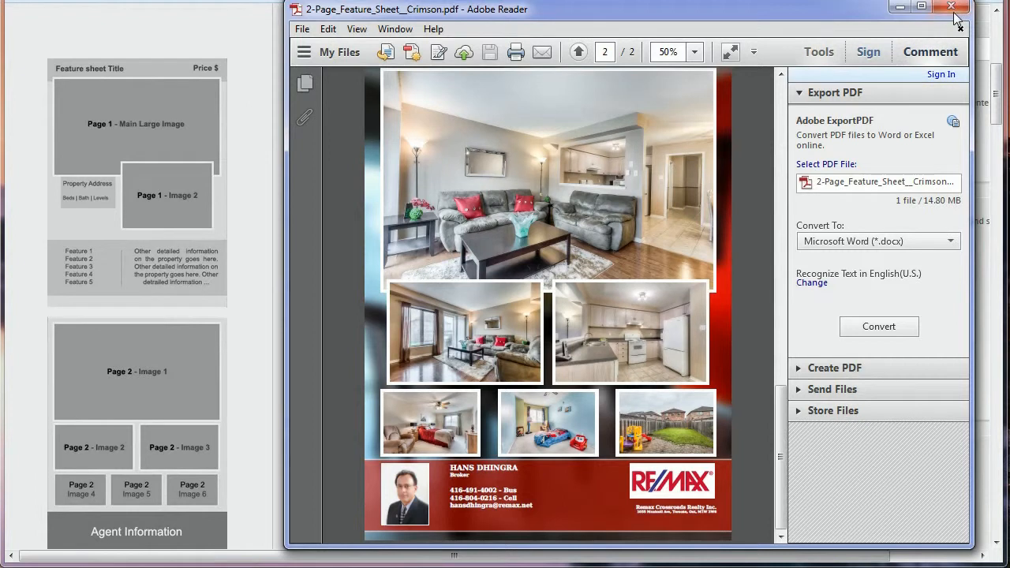
pyautogui.click(899, 7)
pyautogui.click(684, 142)
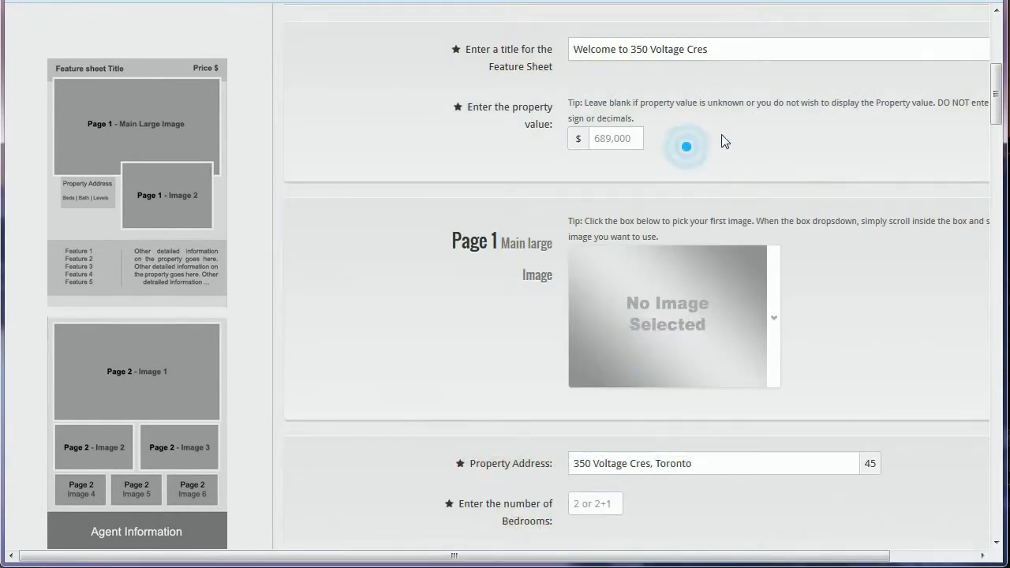
pyautogui.scroll(3, 734, 150)
pyautogui.scroll(1, 745, 166)
pyautogui.moveTo(740, 250); pyautogui.dragTo(597, 244)
pyautogui.click(652, 247)
pyautogui.click(721, 319)
pyautogui.moveTo(734, 319); pyautogui.dragTo(578, 323)
pyautogui.click(733, 320)
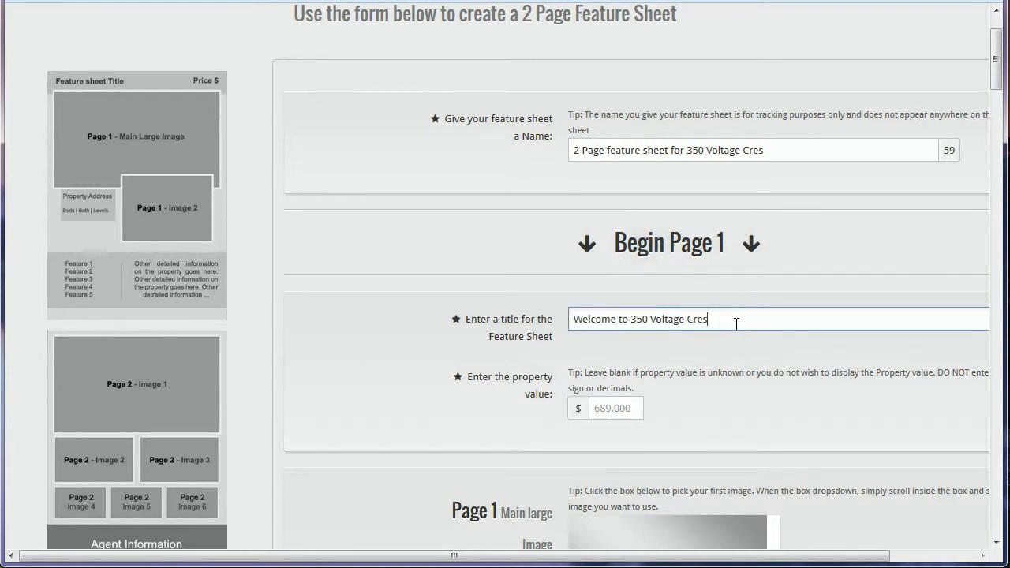
pyautogui.scroll(-1, 676, 347)
pyautogui.scroll(-1, 675, 346)
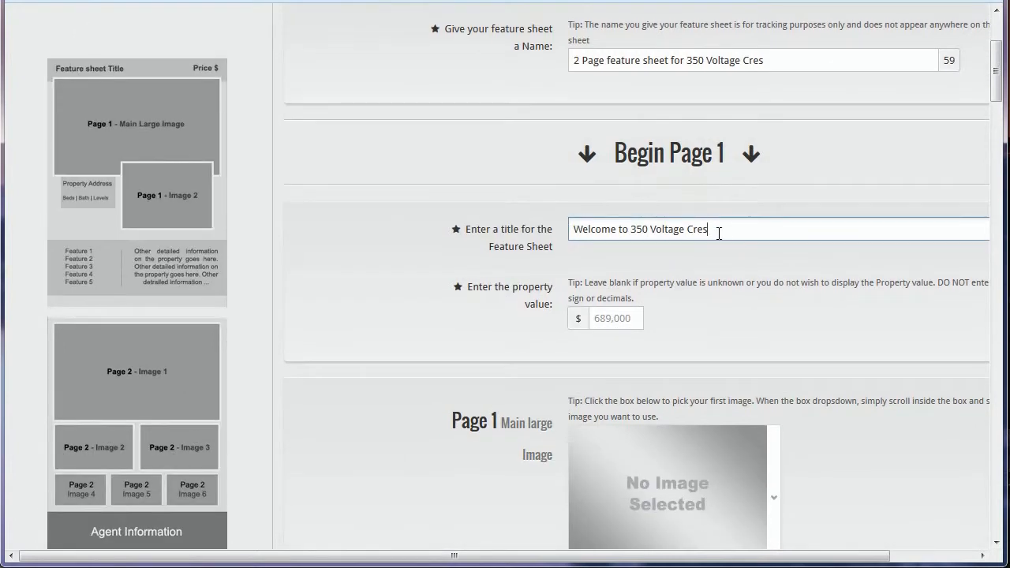
pyautogui.moveTo(719, 230); pyautogui.dragTo(551, 226)
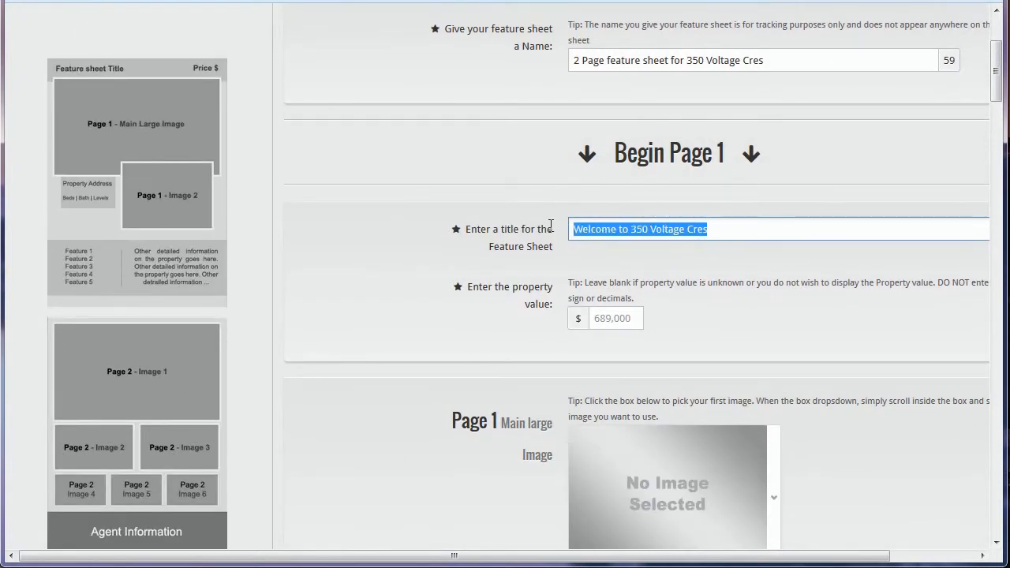
pyautogui.click(729, 228)
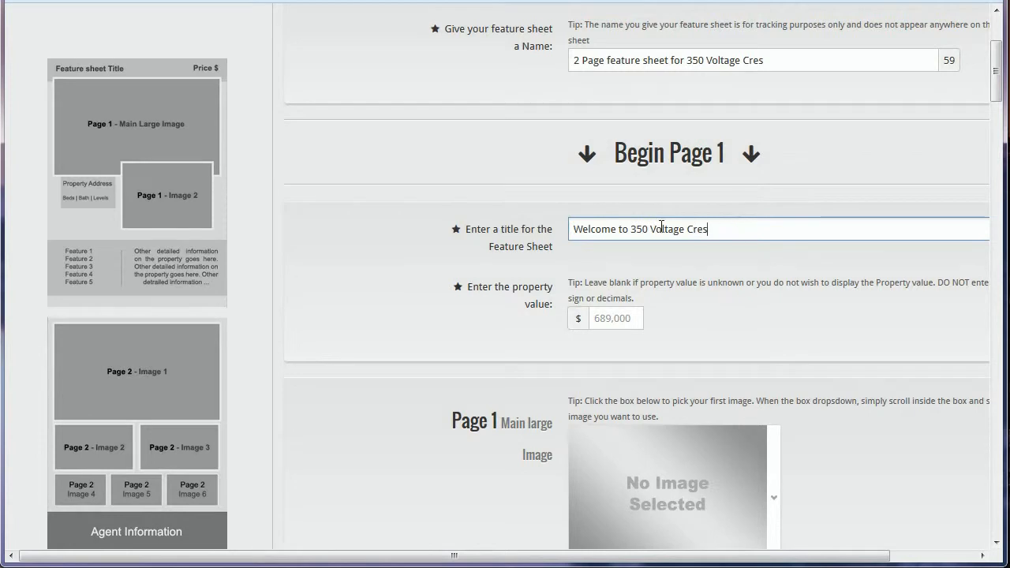
# - Enter 550000 as the property value, dropping the trailing .00
pyautogui.click(625, 319)
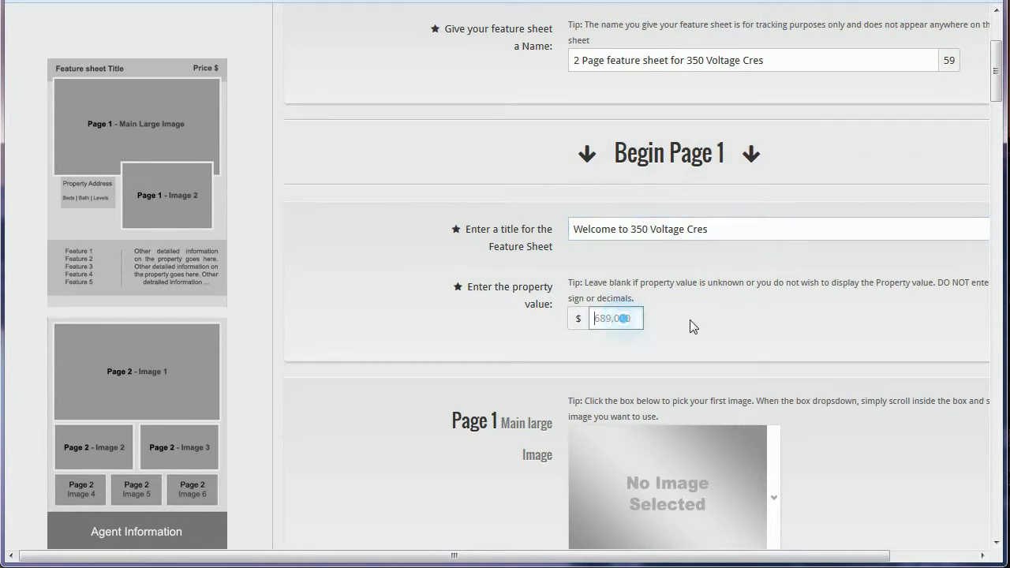
pyautogui.scroll(-1, 631, 277)
pyautogui.click(623, 226)
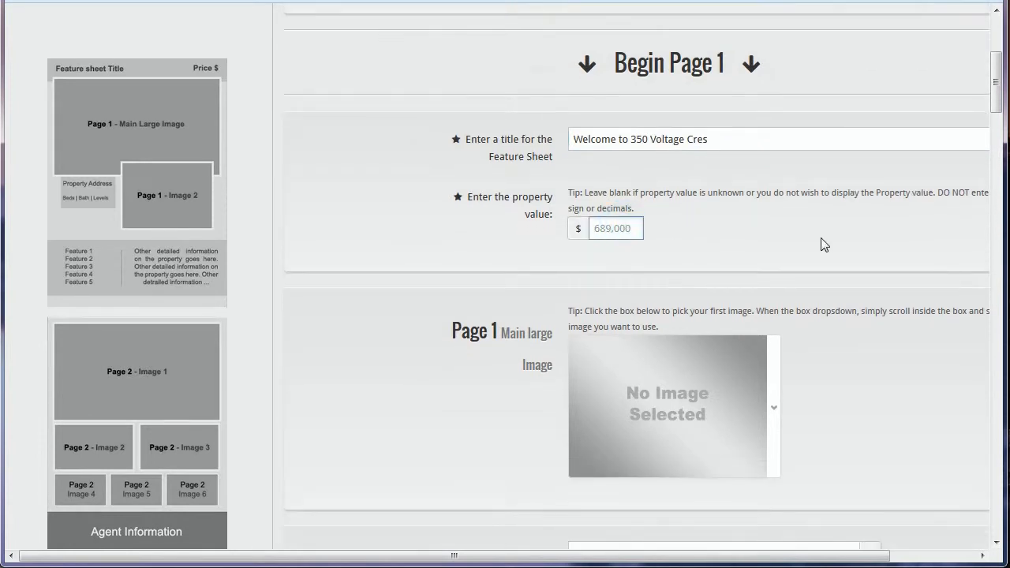
pyautogui.write('550000.00')
pyautogui.press('BackSpace')
pyautogui.press('BackSpace')
pyautogui.press('BackSpace')
# - Choose the red-brick townhouse photo as the Page 1 main large image
pyautogui.scroll(-3, 386, 178)
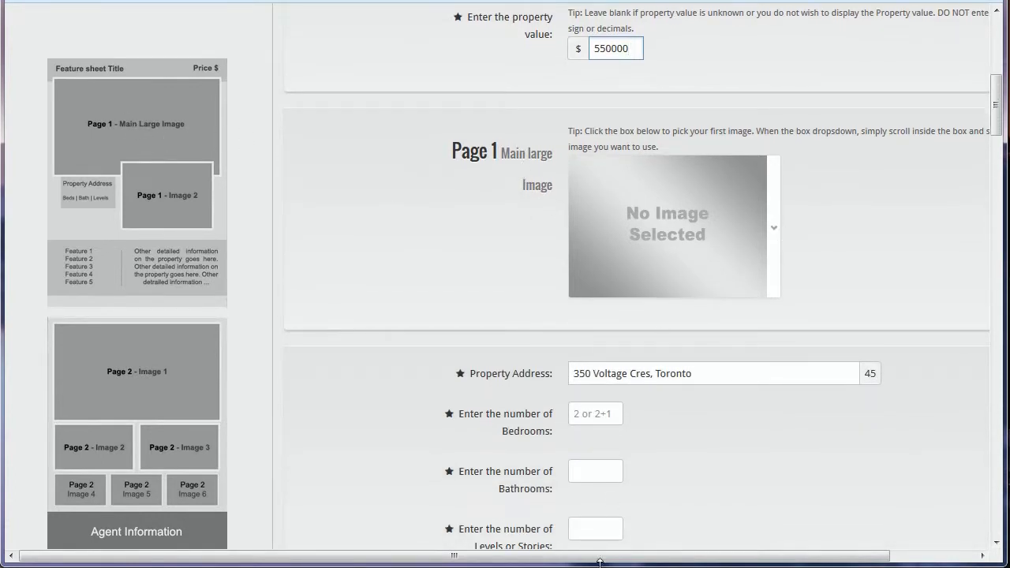
pyautogui.moveTo(597, 555); pyautogui.dragTo(666, 535)
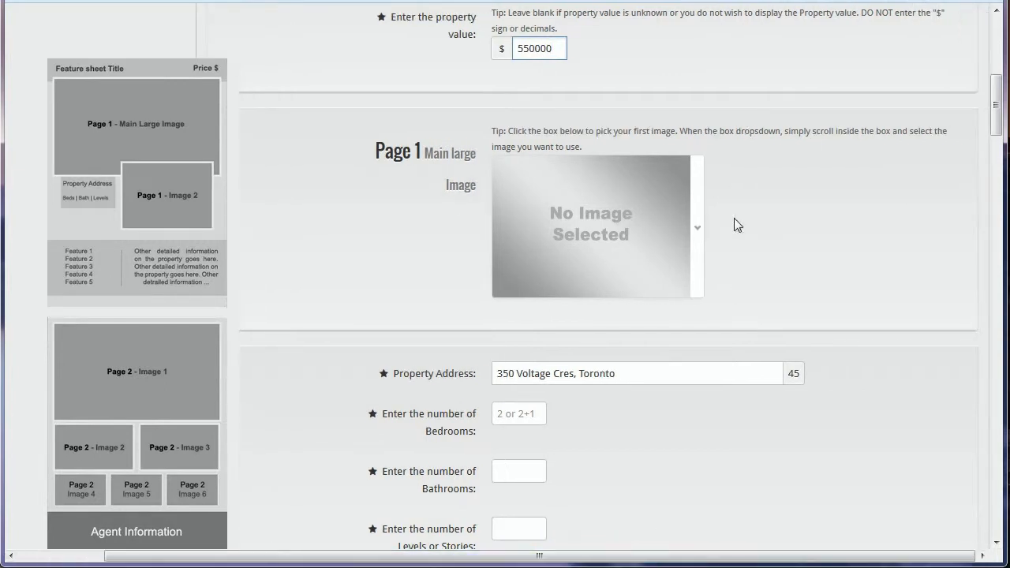
pyautogui.scroll(-2, 714, 221)
pyautogui.scroll(2, 600, 226)
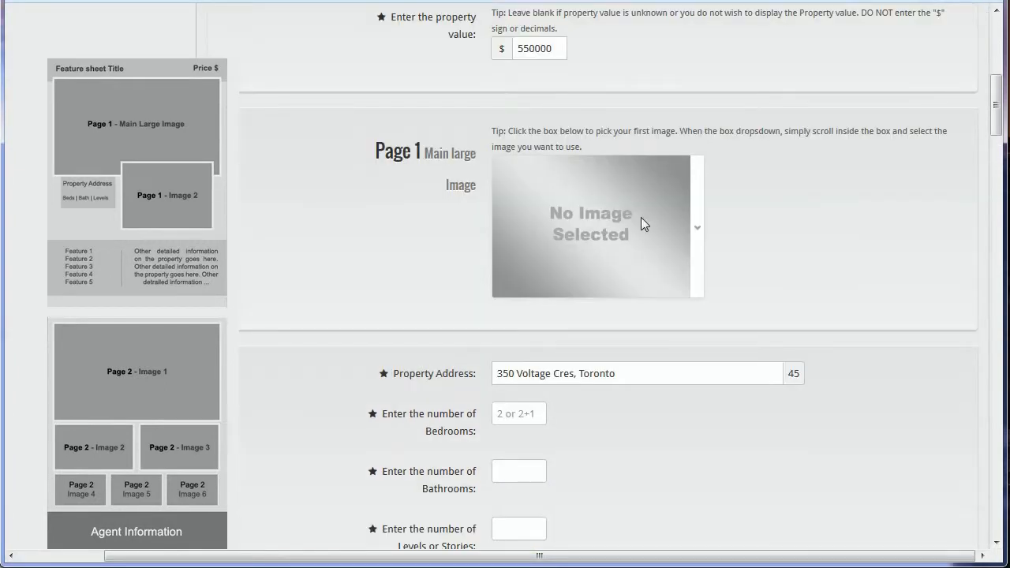
pyautogui.click(591, 238)
pyautogui.scroll(-1, 618, 233)
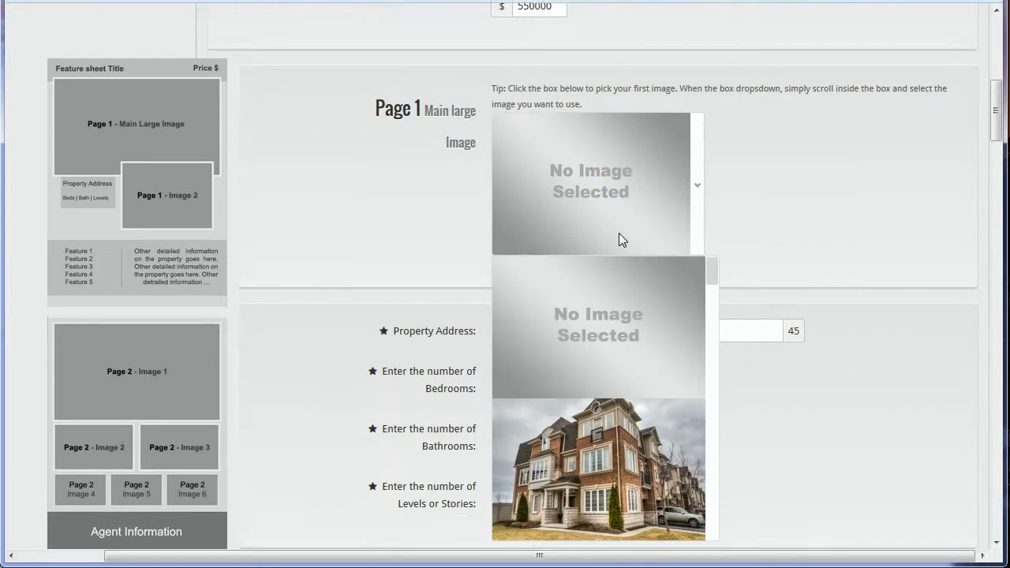
pyautogui.scroll(-1, 619, 233)
pyautogui.click(651, 156)
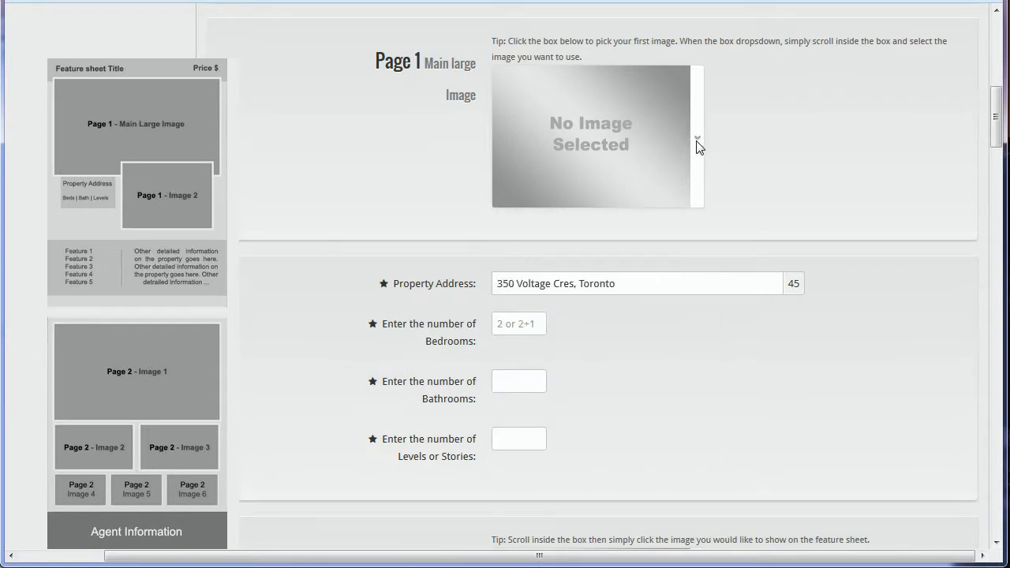
pyautogui.click(697, 155)
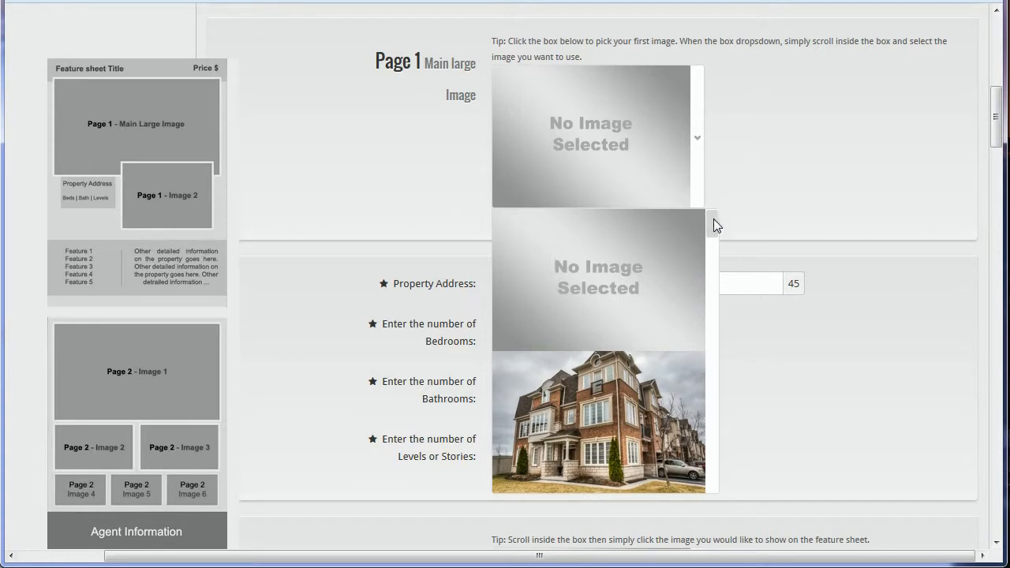
pyautogui.moveTo(712, 222)
pyautogui.mouseDown()
pyautogui.moveTo(714, 483)
pyautogui.moveTo(713, 215)
pyautogui.moveTo(712, 225)
pyautogui.mouseUp()
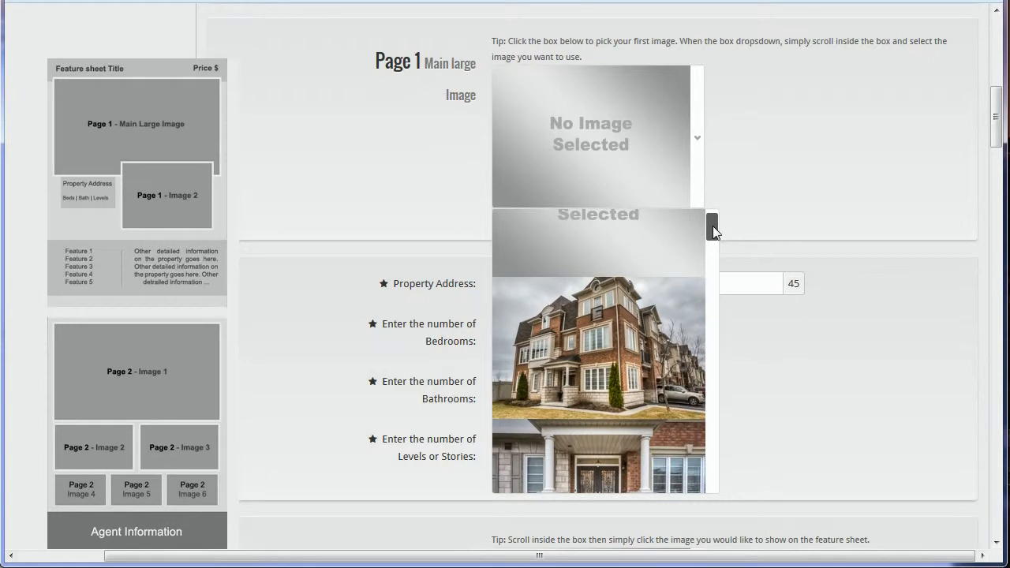
pyautogui.click(612, 339)
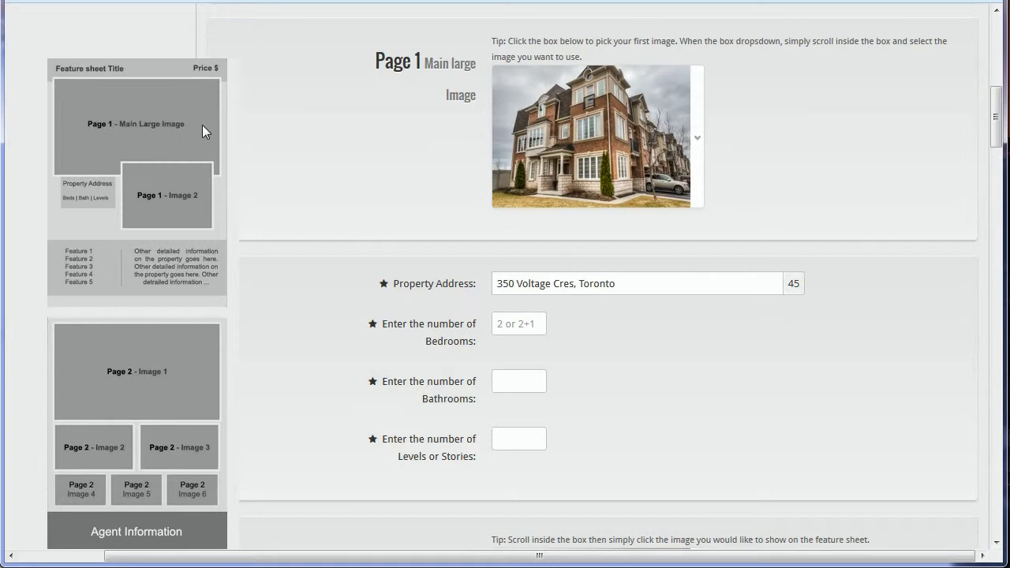
# - Move through the address, bedrooms, bathrooms and levels fields
pyautogui.click(755, 147)
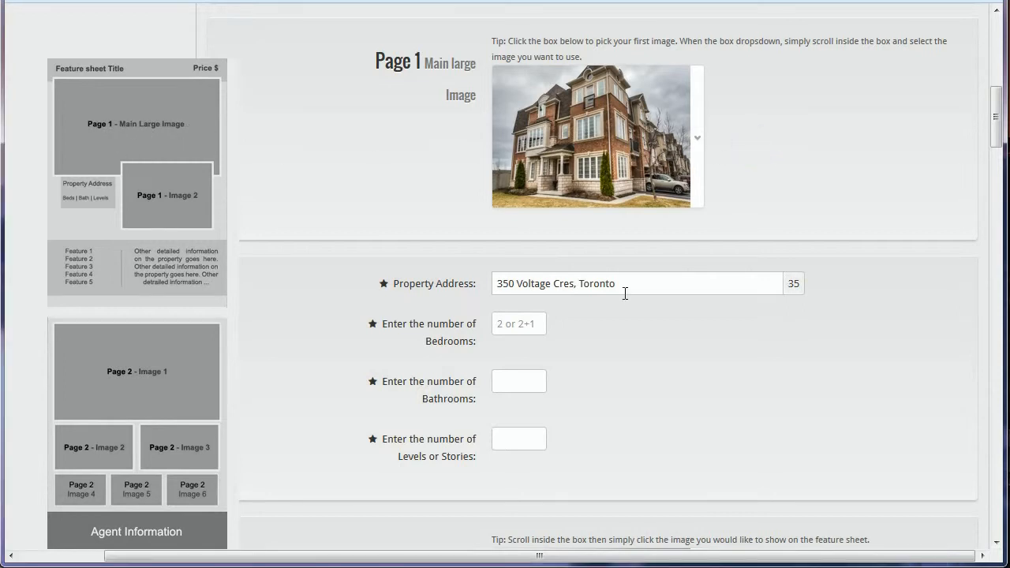
pyautogui.click(525, 322)
pyautogui.click(526, 372)
pyautogui.click(520, 440)
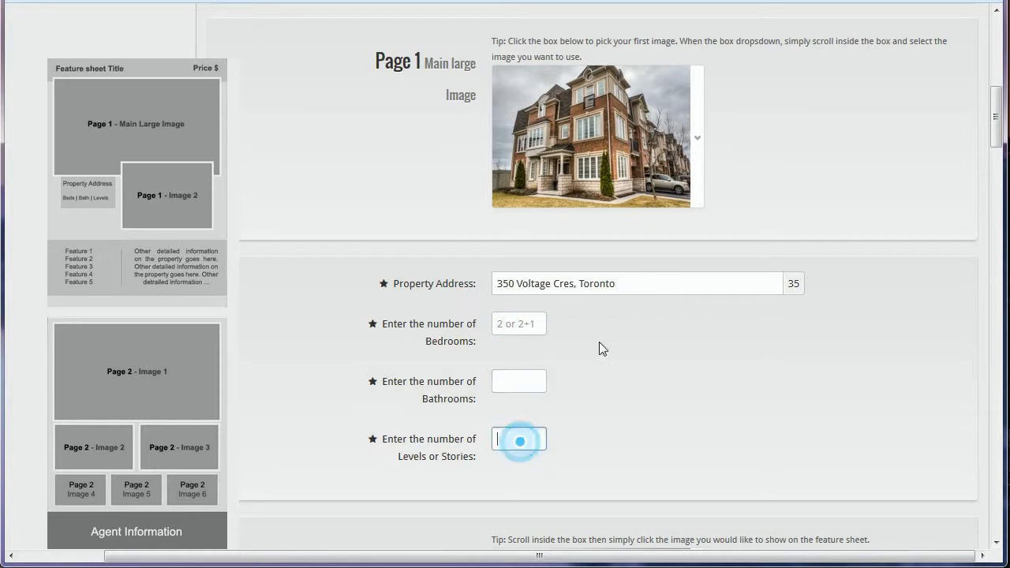
pyautogui.click(630, 280)
pyautogui.doubleClick(621, 281)
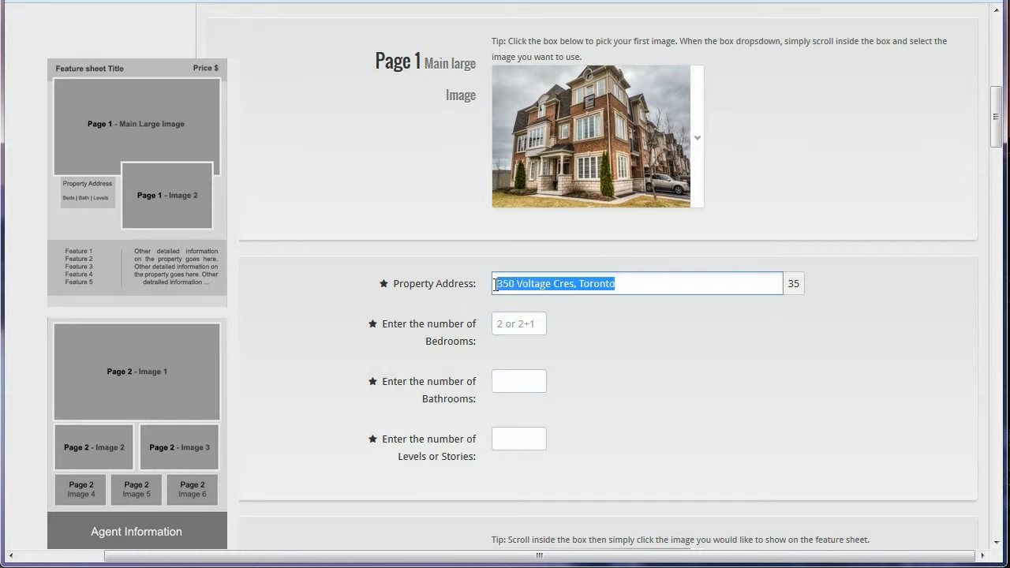
pyautogui.click(624, 281)
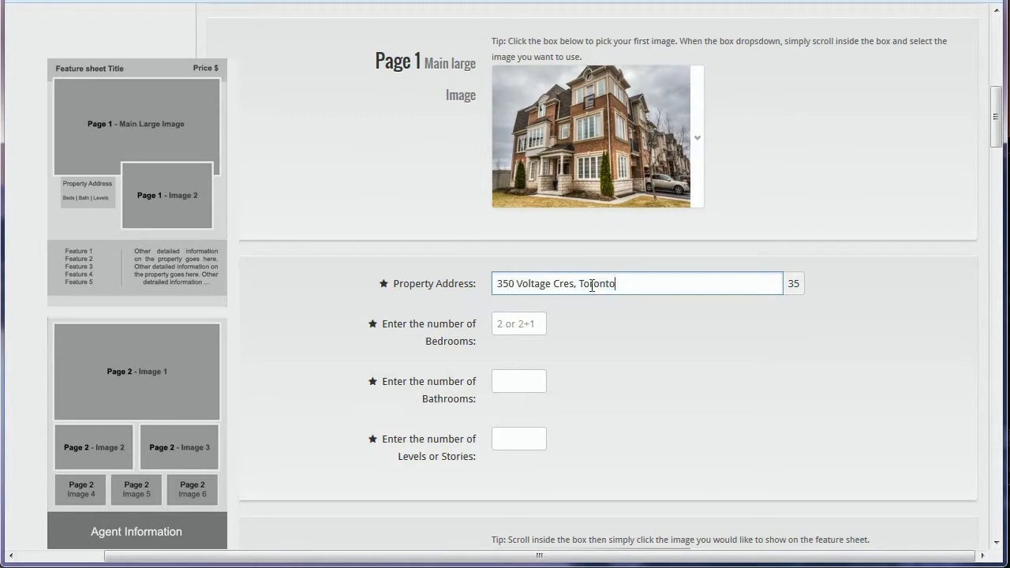
pyautogui.click(641, 285)
pyautogui.moveTo(632, 282); pyautogui.dragTo(483, 281)
pyautogui.moveTo(628, 284); pyautogui.dragTo(498, 281)
pyautogui.click(571, 310)
# - Enter 3+2 bedrooms, 3 bathrooms and 2 levels
pyautogui.click(527, 322)
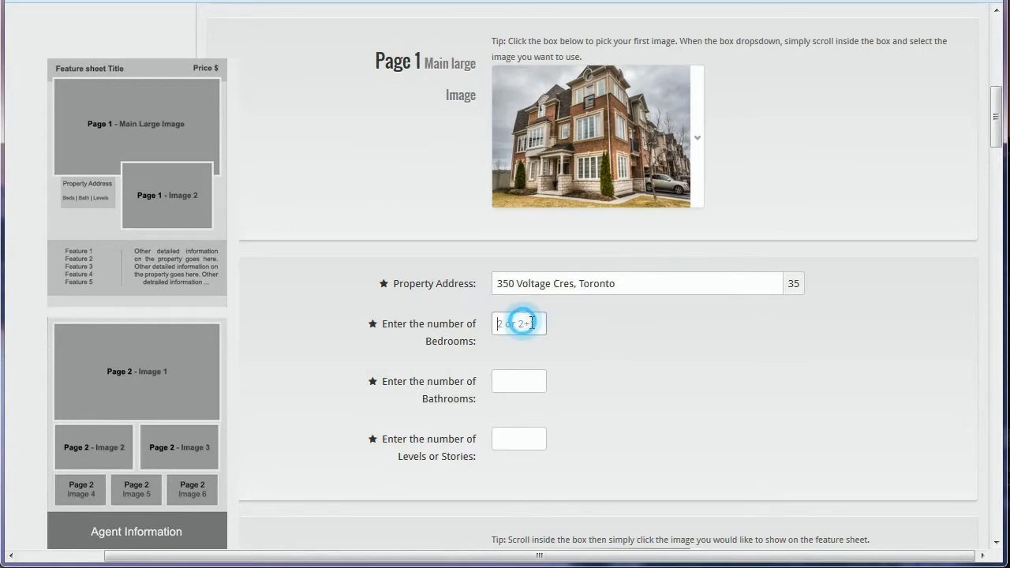
pyautogui.write('3+2')
pyautogui.click(515, 387)
pyautogui.write('3')
pyautogui.click(514, 437)
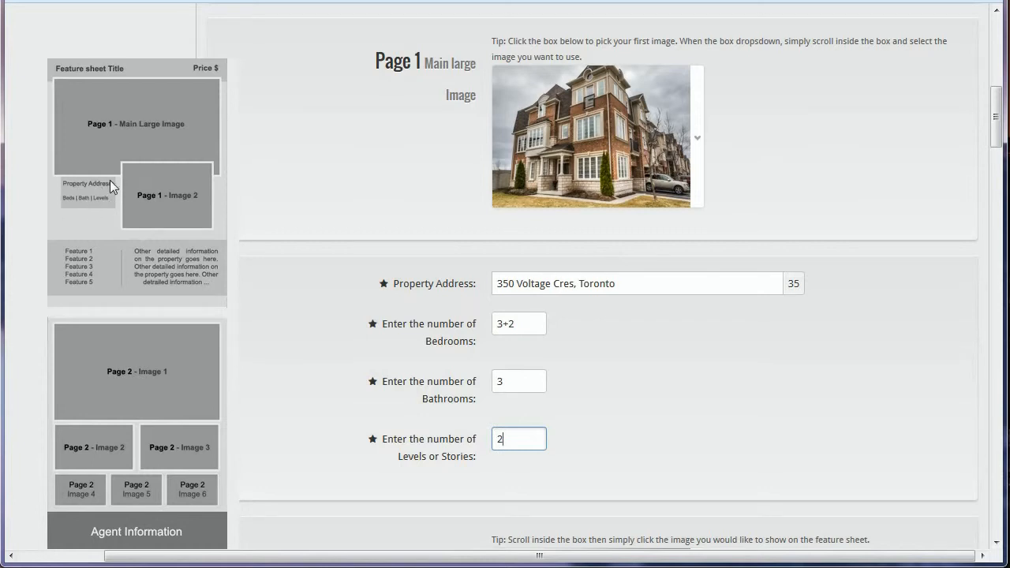
pyautogui.click(594, 359)
pyautogui.scroll(-3, 785, 361)
pyautogui.scroll(-1, 784, 359)
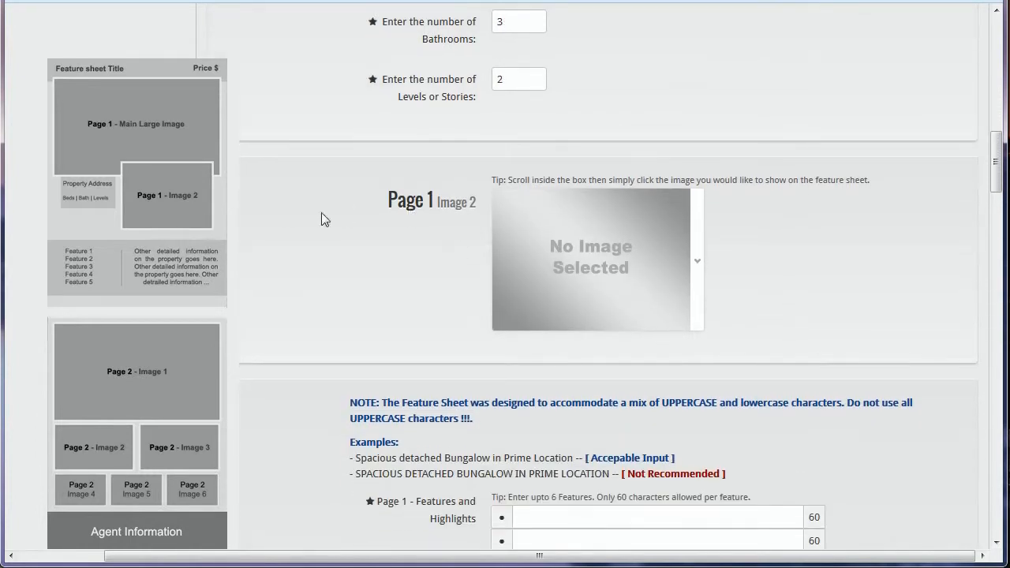
# - Choose the pillared front-entrance porch photo for Page 1 Image 2
pyautogui.moveTo(379, 199); pyautogui.dragTo(467, 207)
pyautogui.click(465, 210)
pyautogui.scroll(-1, 734, 254)
pyautogui.click(699, 180)
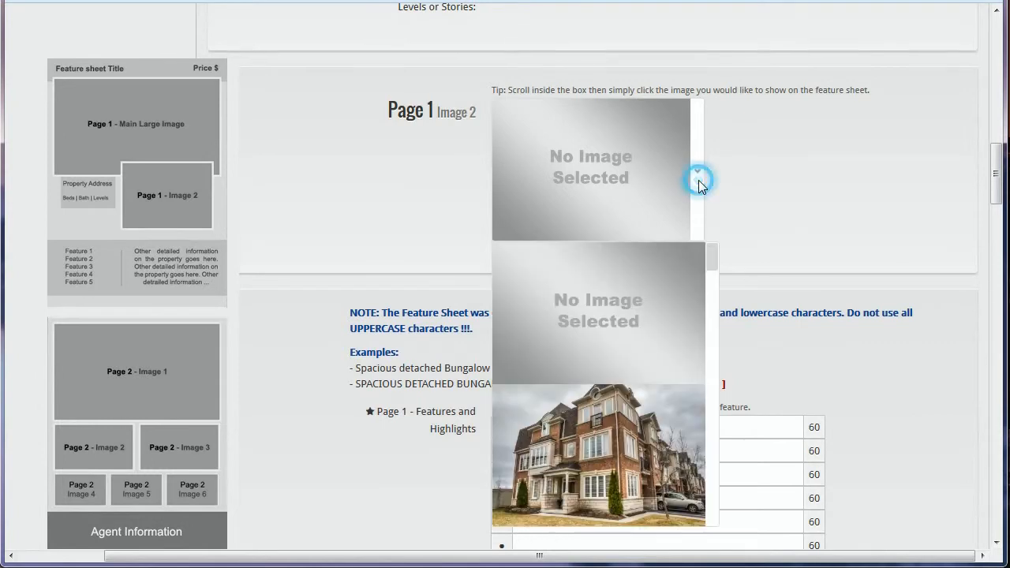
pyautogui.moveTo(713, 254); pyautogui.dragTo(712, 264)
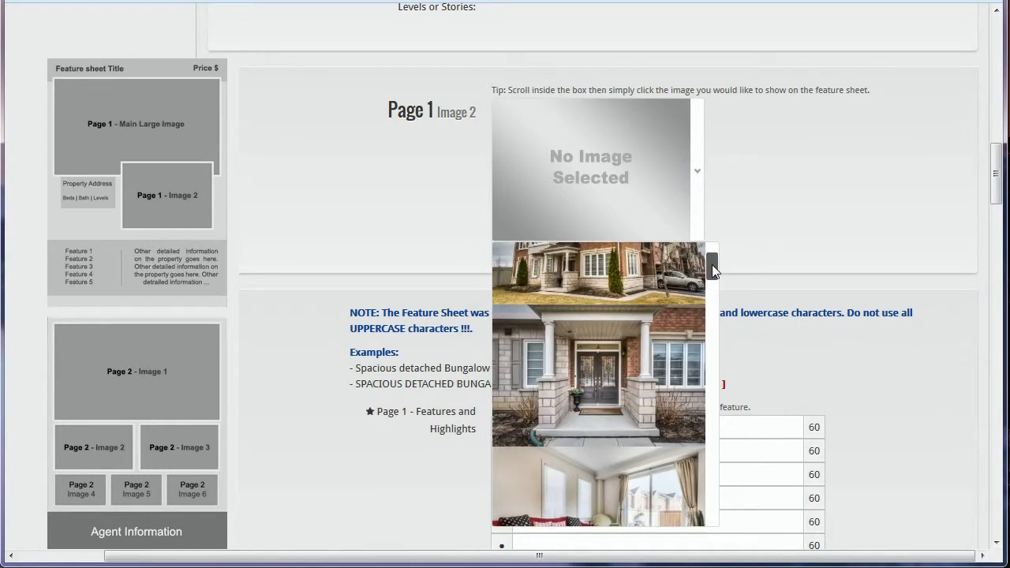
pyautogui.click(619, 367)
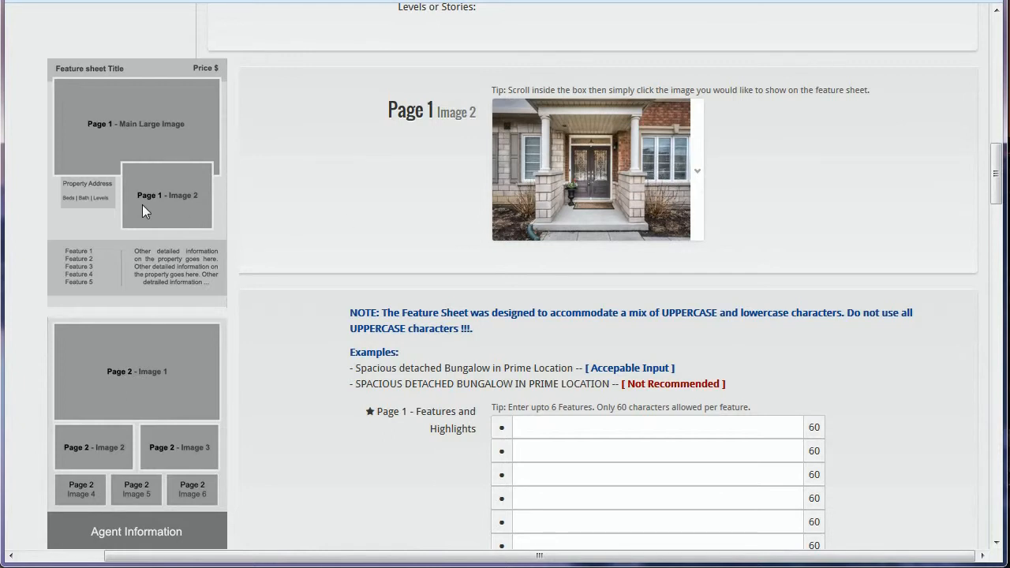
pyautogui.click(774, 273)
pyautogui.scroll(-3, 773, 273)
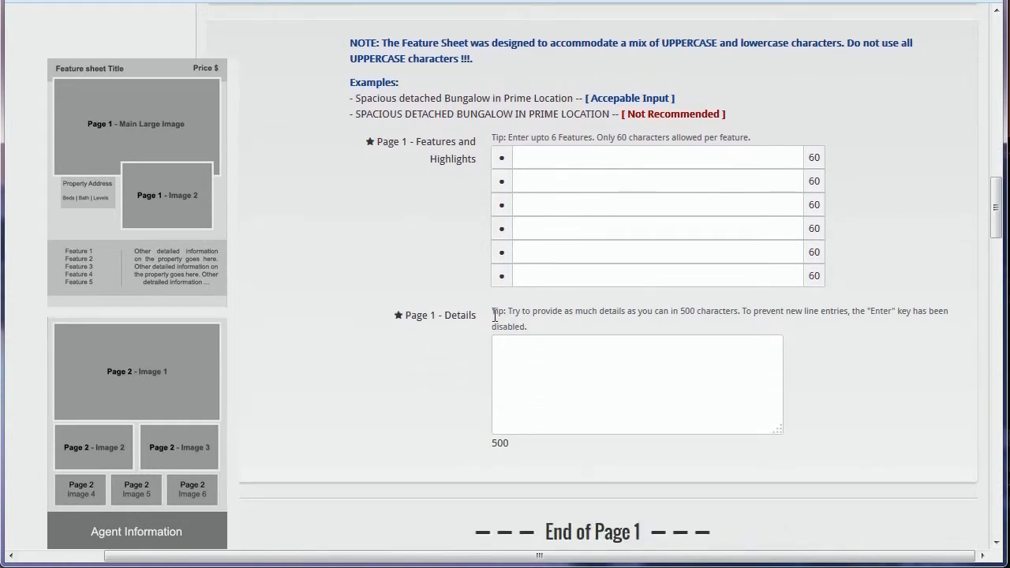
# - Try the first three feature lines and point out their remaining-character counters
pyautogui.click(521, 357)
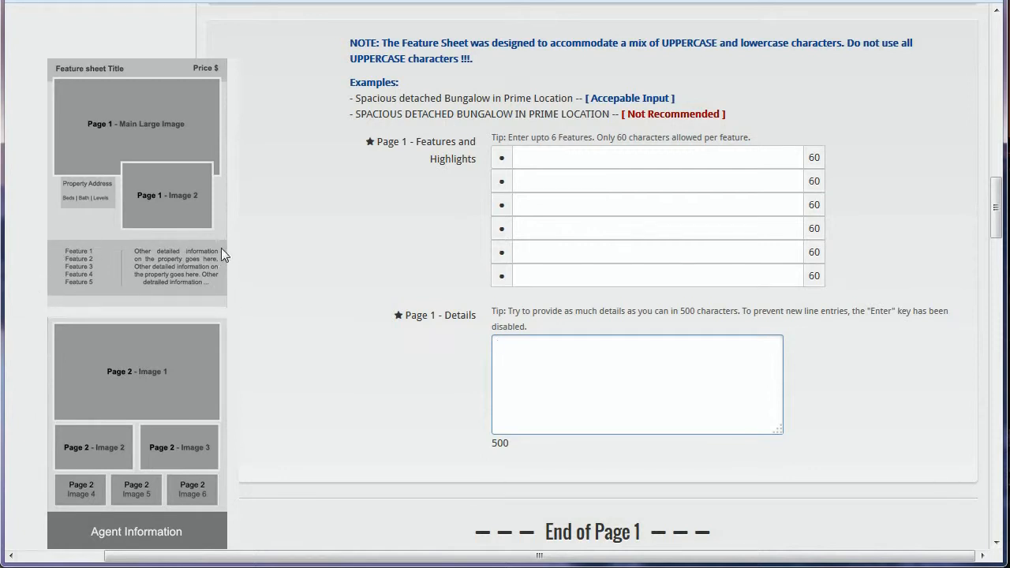
pyautogui.click(543, 166)
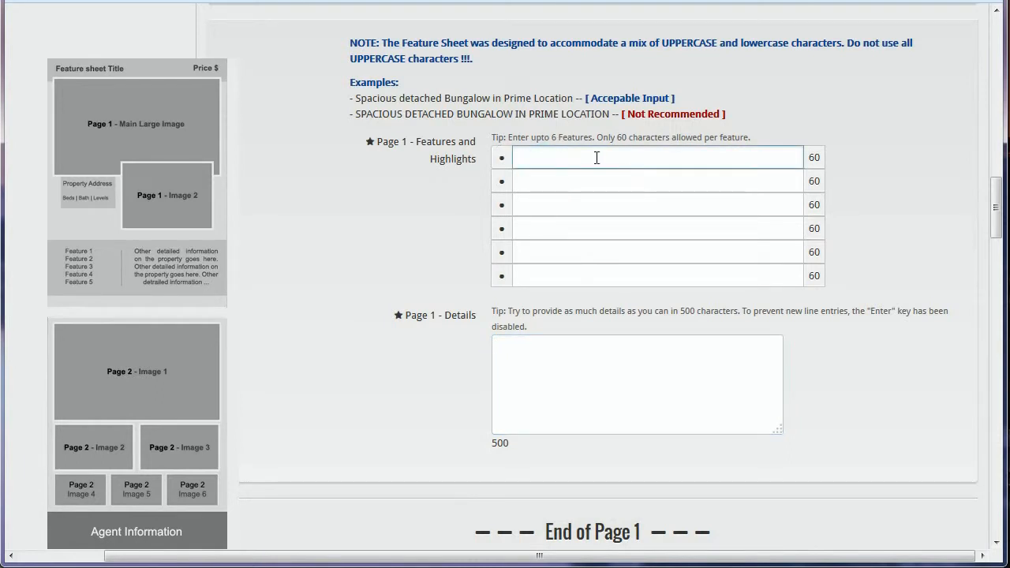
pyautogui.click(618, 156)
pyautogui.click(597, 179)
pyautogui.click(568, 208)
pyautogui.click(543, 158)
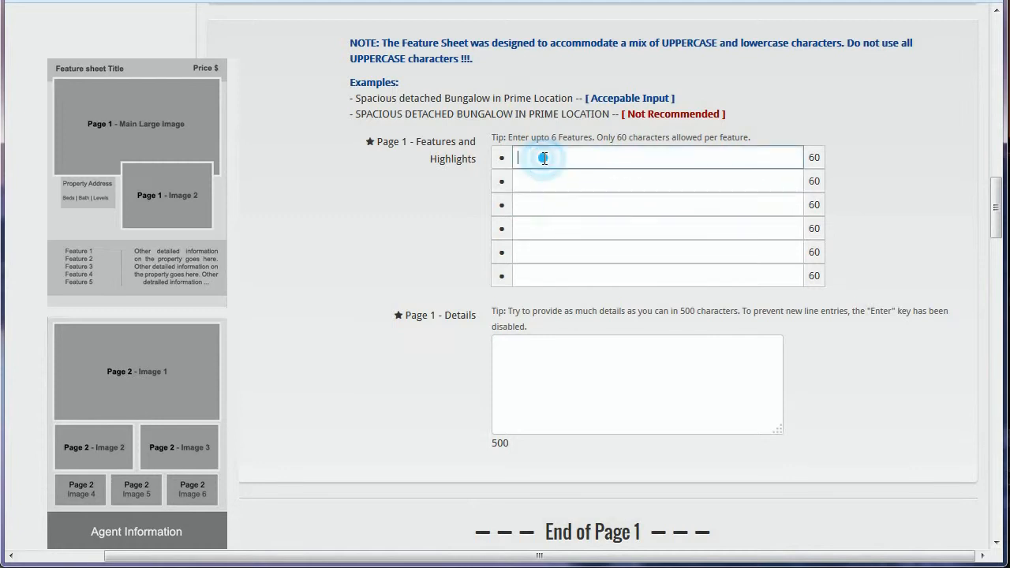
pyautogui.click(816, 157)
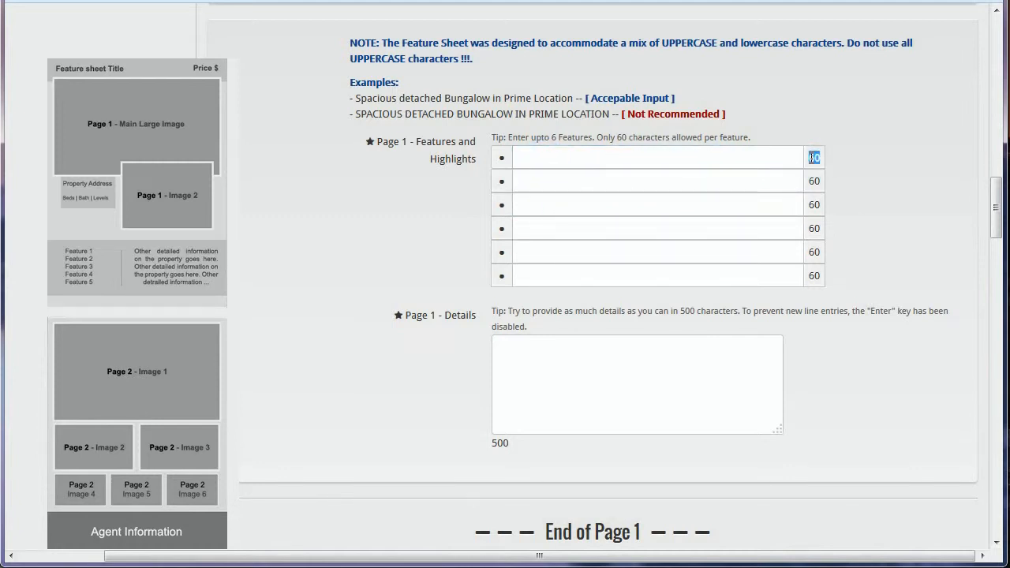
pyautogui.moveTo(822, 182); pyautogui.dragTo(813, 179)
pyautogui.doubleClick(816, 206)
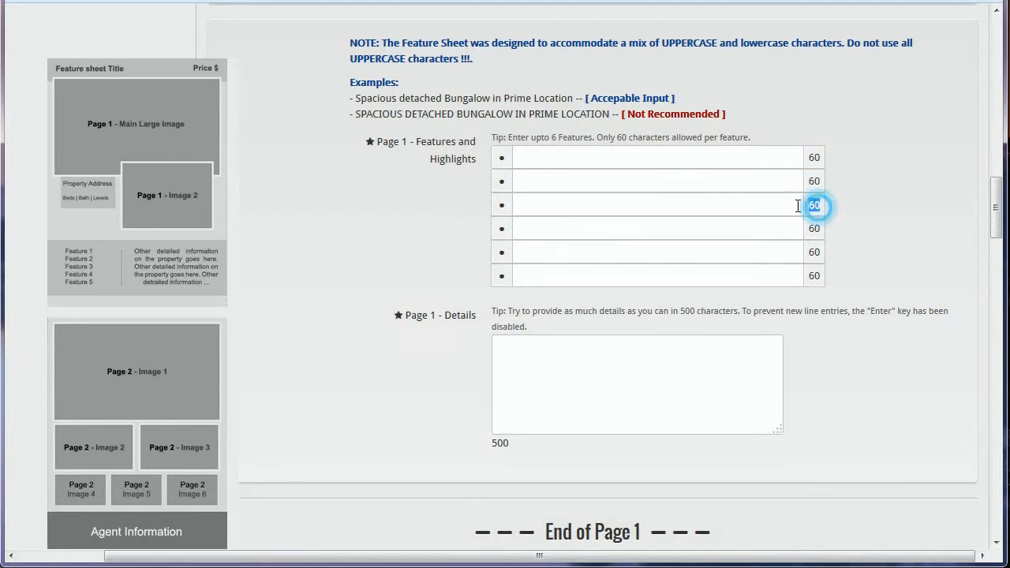
pyautogui.click(821, 157)
pyautogui.click(816, 156)
# - Type test text 'dfgdfgdd' in the first feature line, leaving 52 characters
pyautogui.click(771, 158)
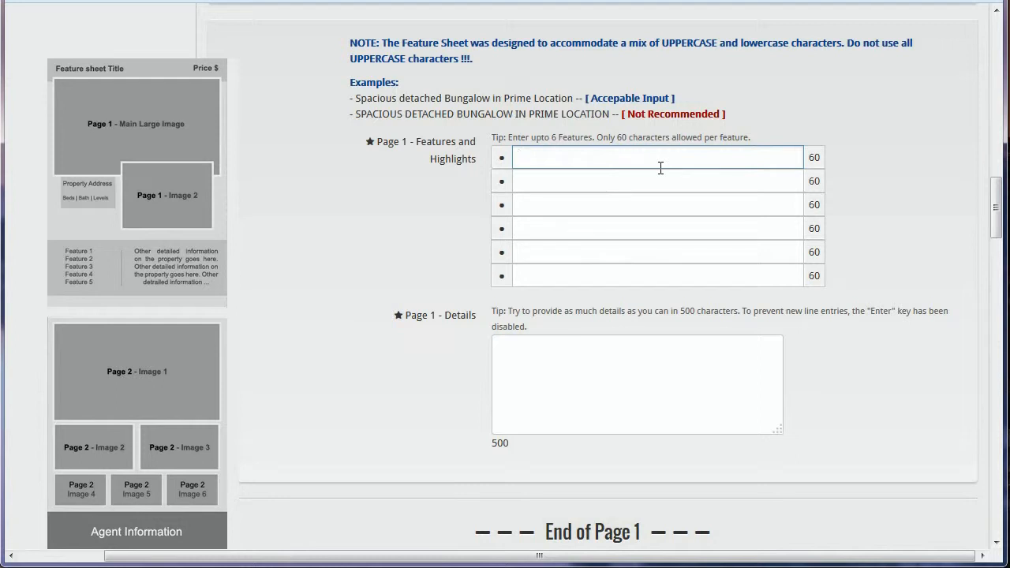
pyautogui.write('dfgdfgdd')
pyautogui.moveTo(811, 158); pyautogui.dragTo(821, 158)
pyautogui.click(788, 157)
pyautogui.click(771, 156)
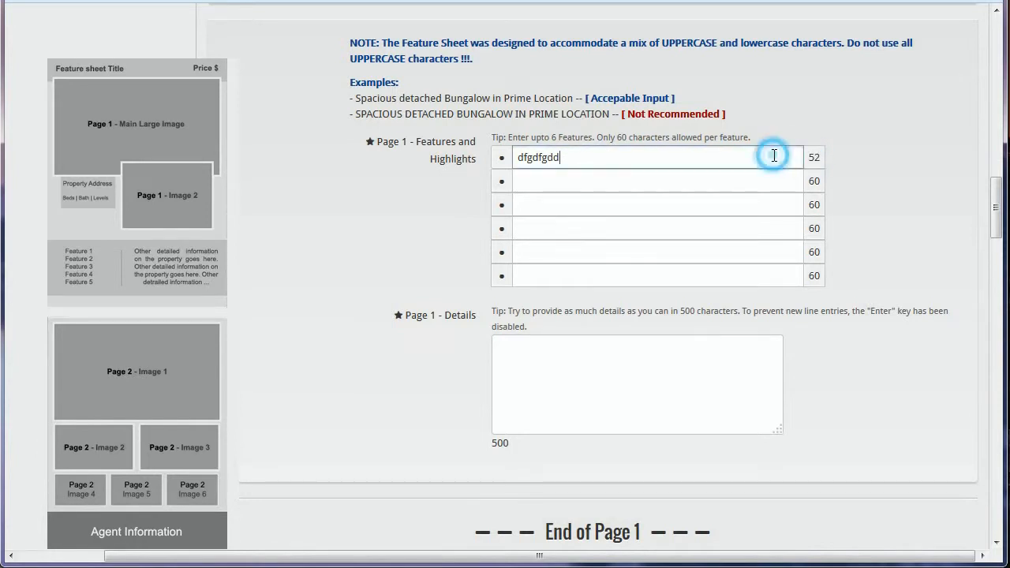
pyautogui.click(720, 158)
# - Fill features 'Quality Primont Home, 9 years New, Approx 3900 Sq ft' and 'Gorgeous 3+2 Bedrooms, 3 Bathrooms and Finished Basement'
pyautogui.doubleClick(666, 161)
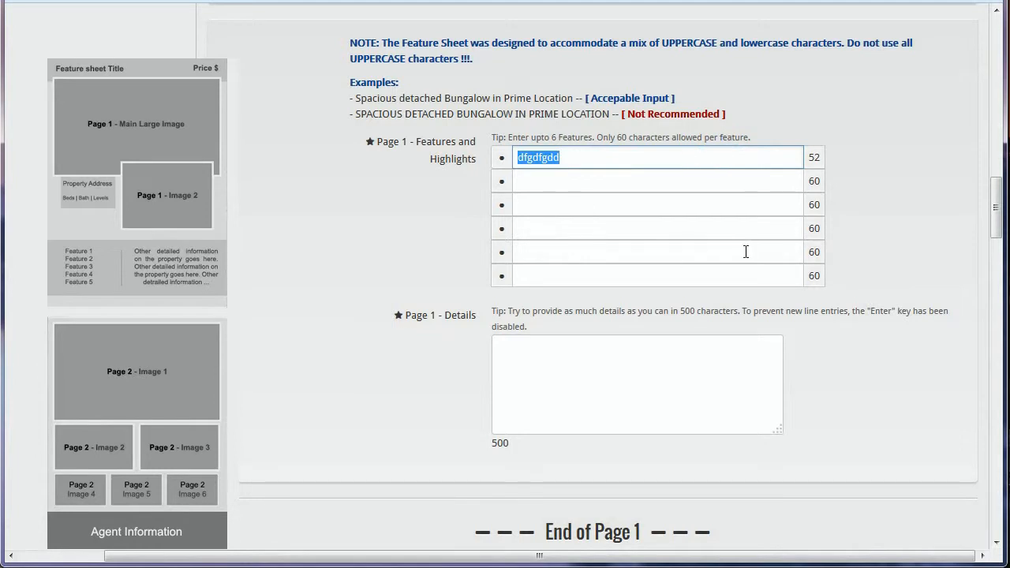
pyautogui.write('Qua')
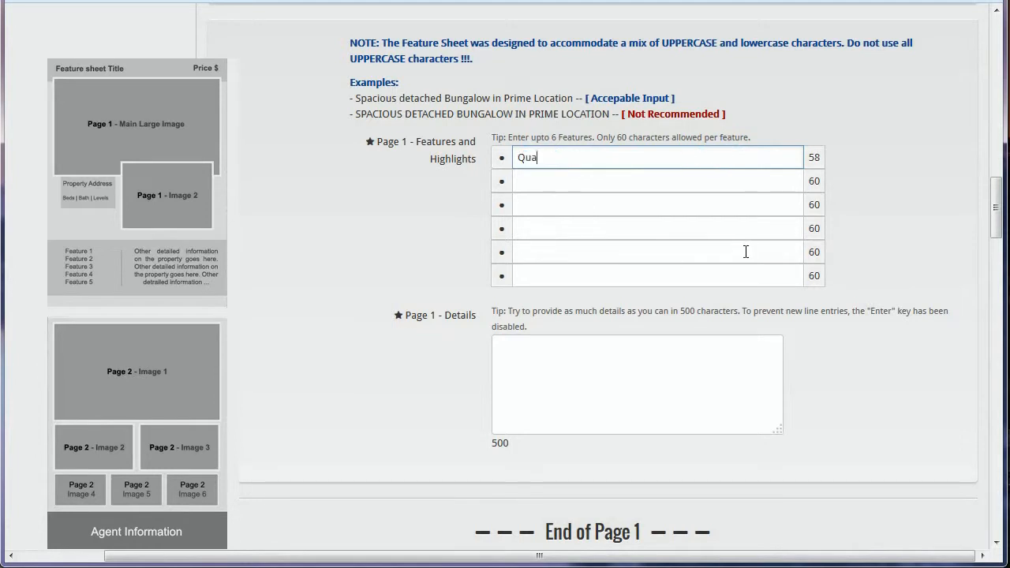
pyautogui.write('lity Primont Home,')
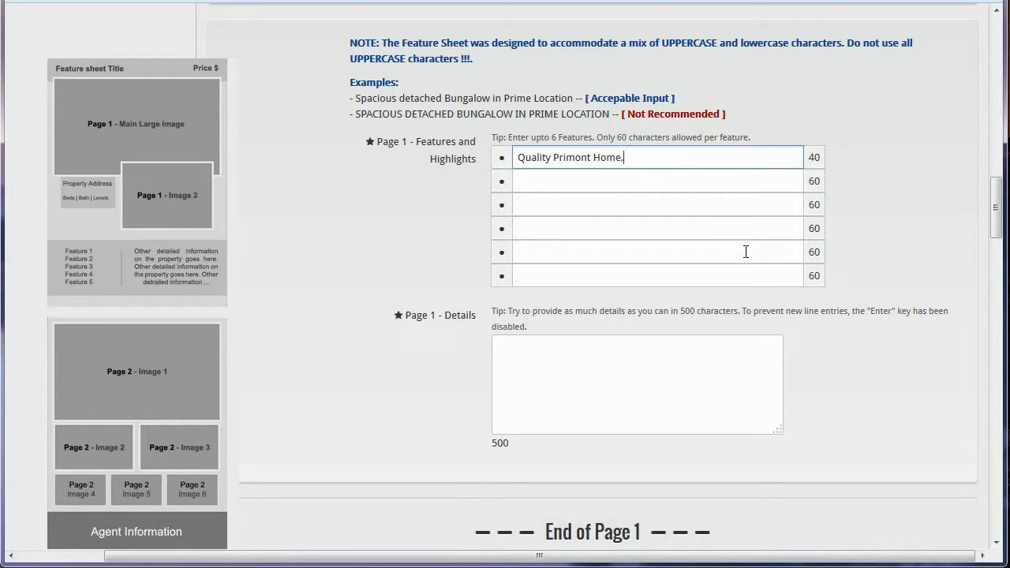
pyautogui.write(' 9 years New, Approx ')
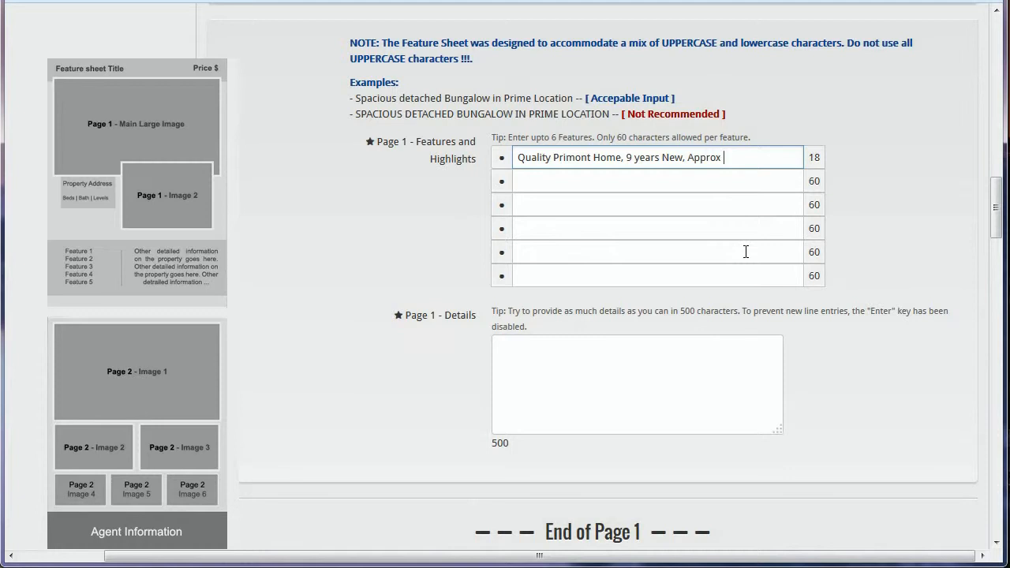
pyautogui.write('3900 Sq ft')
pyautogui.press('Tab')
pyautogui.write('Gorge')
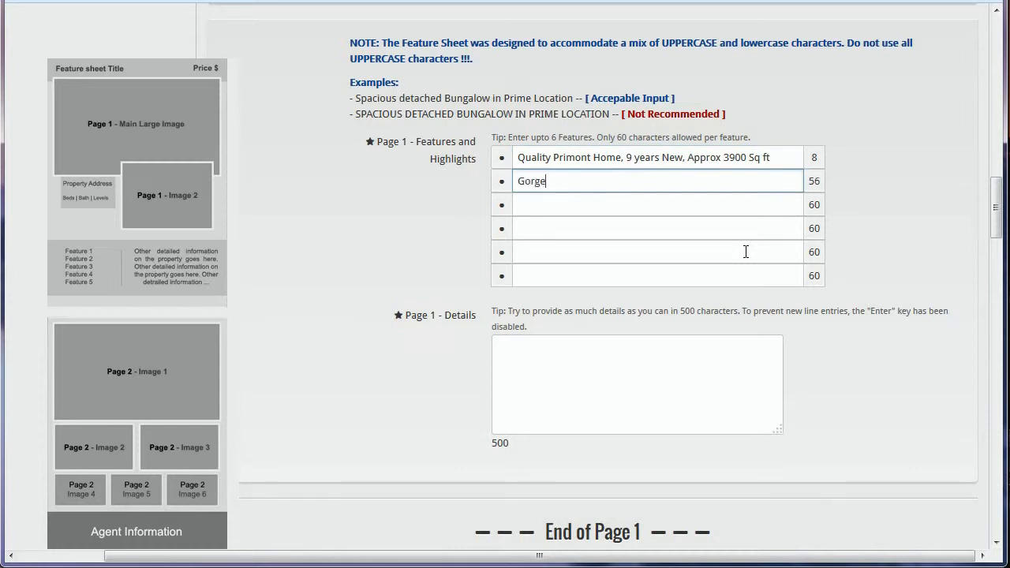
pyautogui.write('ous 3+2 Bedrooms, 3 Bathrooms and Finished Basement')
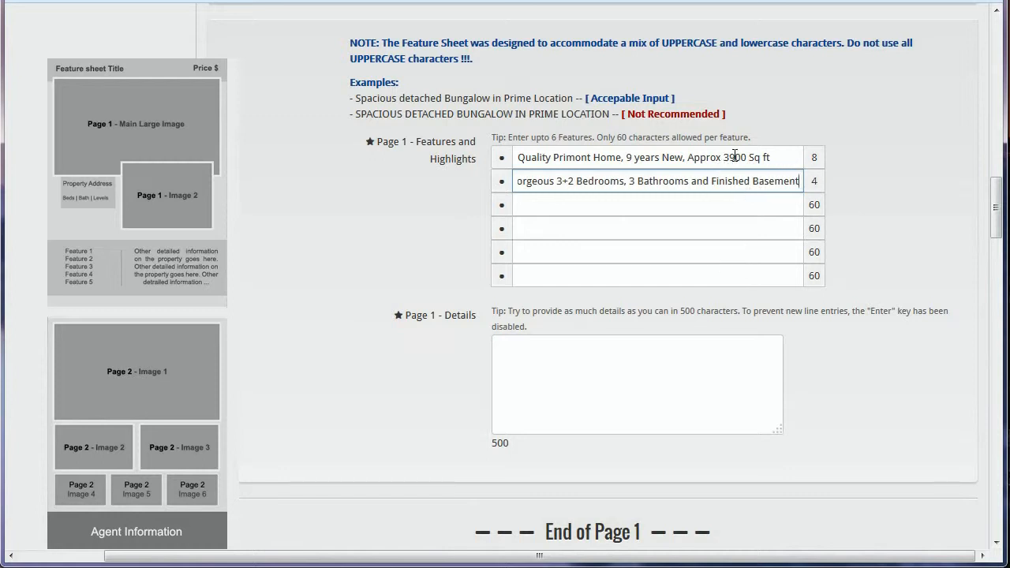
pyautogui.click(727, 181)
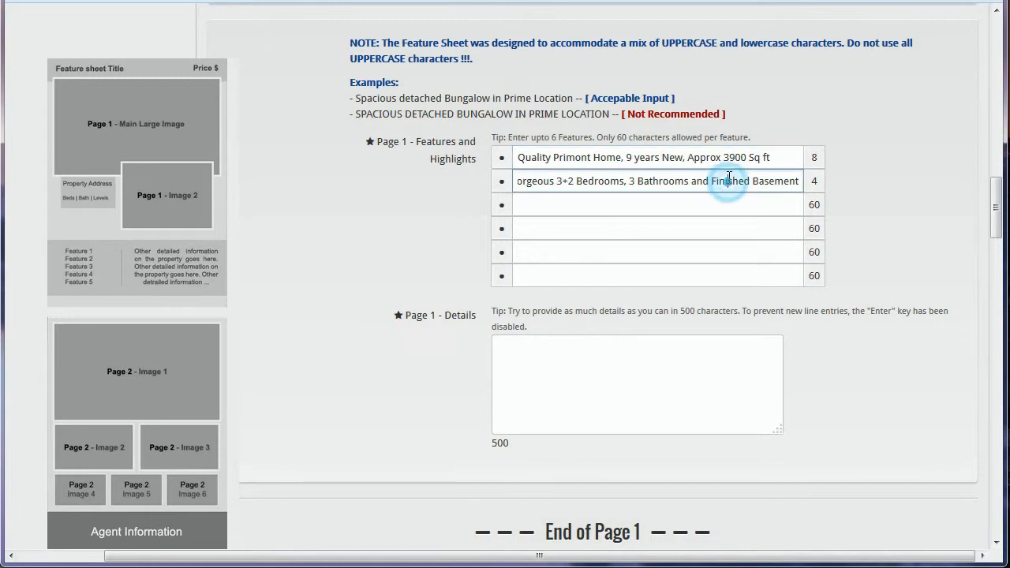
pyautogui.click(789, 158)
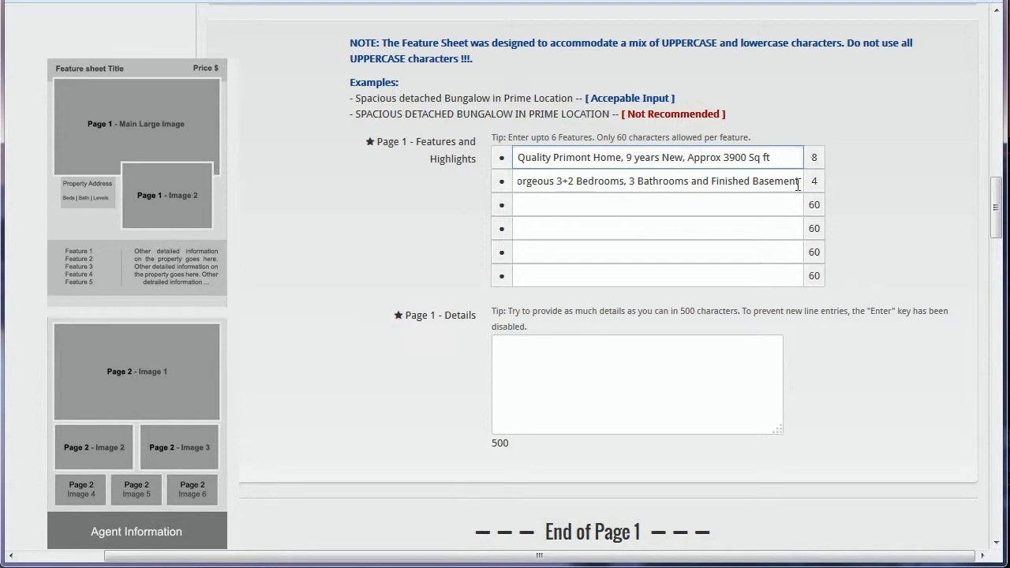
pyautogui.click(778, 157)
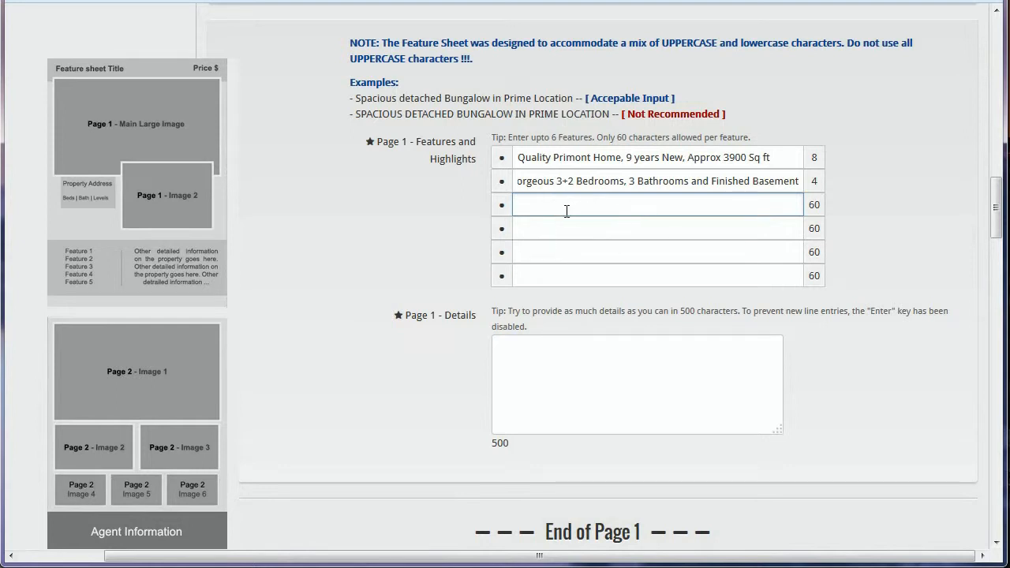
pyautogui.click(541, 384)
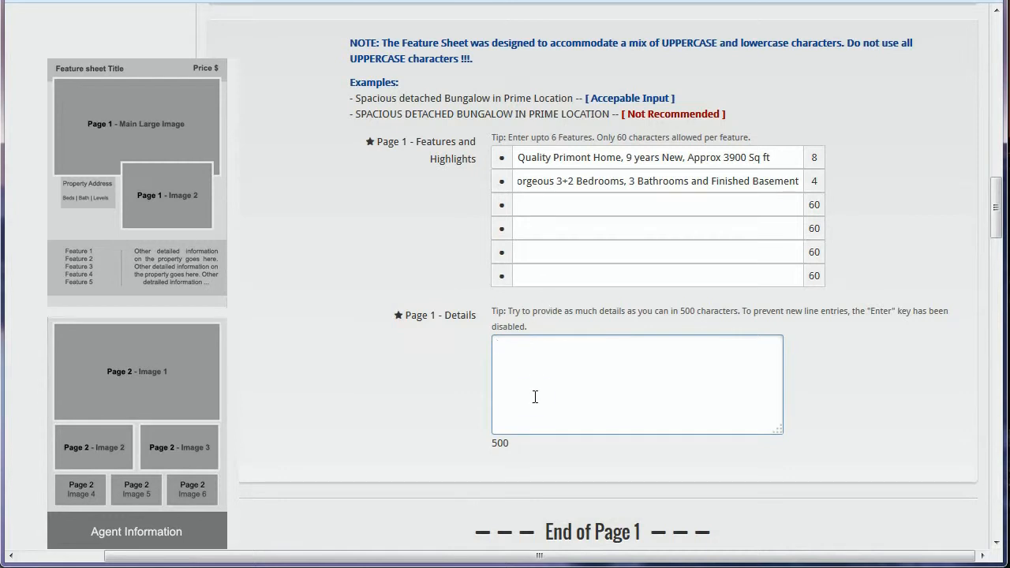
pyautogui.click(557, 385)
pyautogui.click(502, 442)
pyautogui.click(509, 446)
pyautogui.doubleClick(510, 445)
pyautogui.click(543, 384)
pyautogui.write('asfdsaasdf')
pyautogui.doubleClick(502, 444)
pyautogui.moveTo(497, 444); pyautogui.dragTo(491, 444)
pyautogui.click(573, 349)
pyautogui.write('asdfasdf')
pyautogui.doubleClick(531, 439)
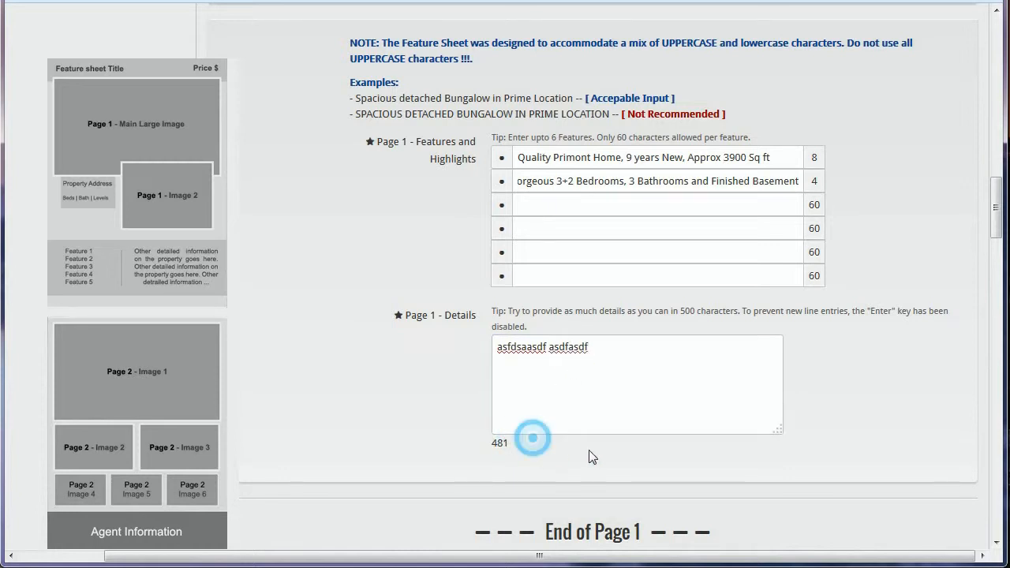
pyautogui.click(581, 415)
pyautogui.tripleClick(578, 349)
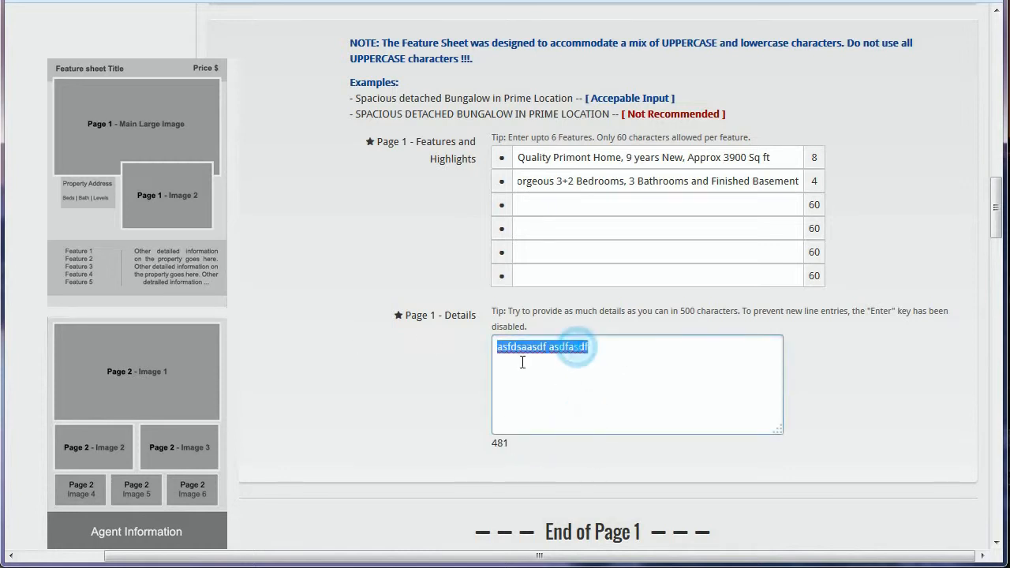
pyautogui.press('BackSpace')
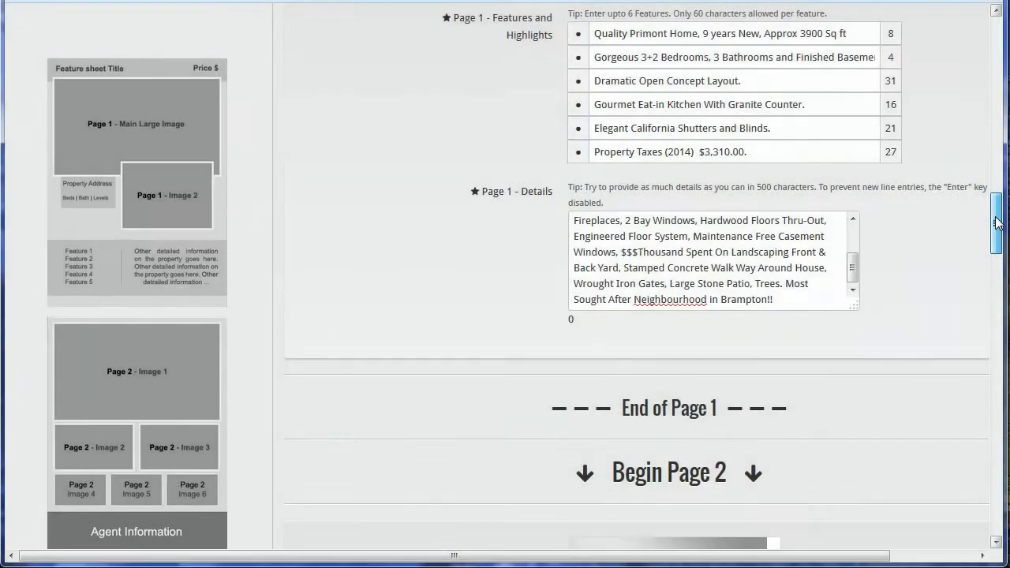
# - Review the Page 1 feature lines, from Dramatic Open Concept Layout through Property Taxes
pyautogui.scroll(3, 996, 207)
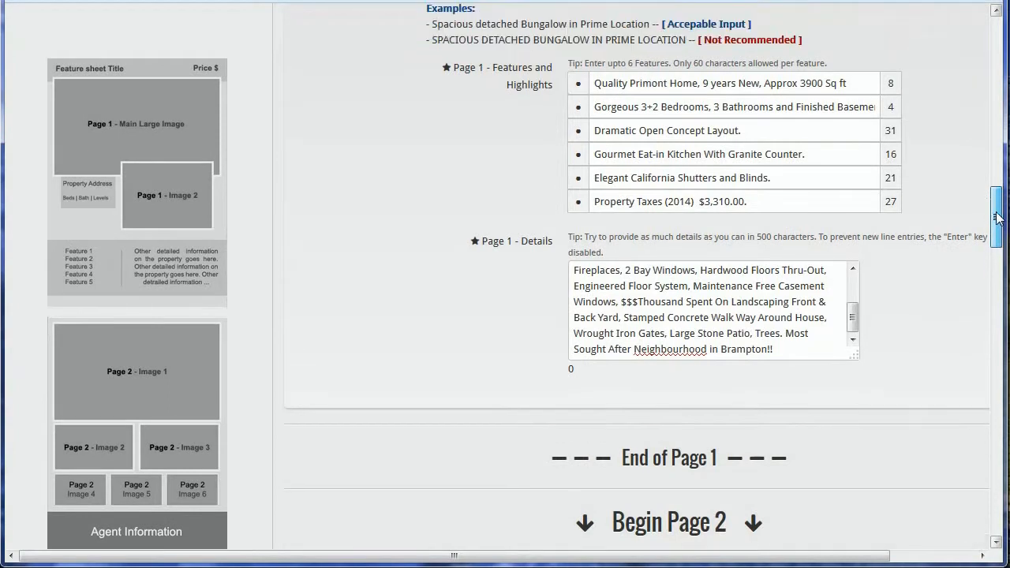
pyautogui.moveTo(996, 212); pyautogui.dragTo(996, 203)
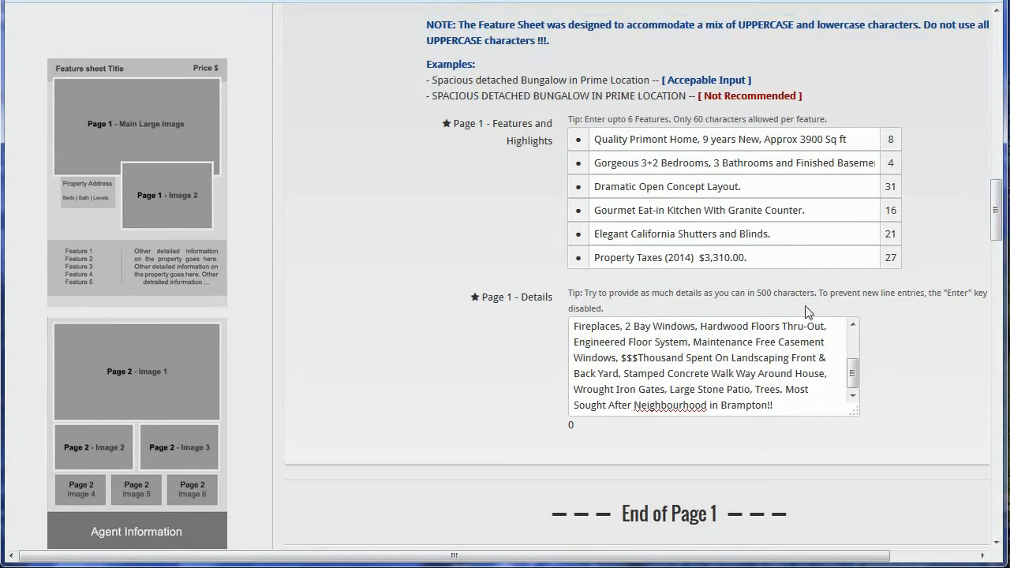
pyautogui.moveTo(853, 371)
pyautogui.mouseDown()
pyautogui.moveTo(854, 351)
pyautogui.moveTo(855, 381)
pyautogui.mouseUp()
pyautogui.click(817, 191)
pyautogui.click(825, 209)
pyautogui.click(816, 188)
pyautogui.click(824, 211)
pyautogui.click(812, 233)
pyautogui.click(803, 256)
pyautogui.click(810, 234)
pyautogui.click(824, 209)
pyautogui.click(836, 188)
pyautogui.click(839, 212)
# - Check that the Details text is complete, with zero characters remaining
pyautogui.moveTo(850, 377)
pyautogui.mouseDown()
pyautogui.moveTo(851, 352)
pyautogui.moveTo(852, 384)
pyautogui.mouseUp()
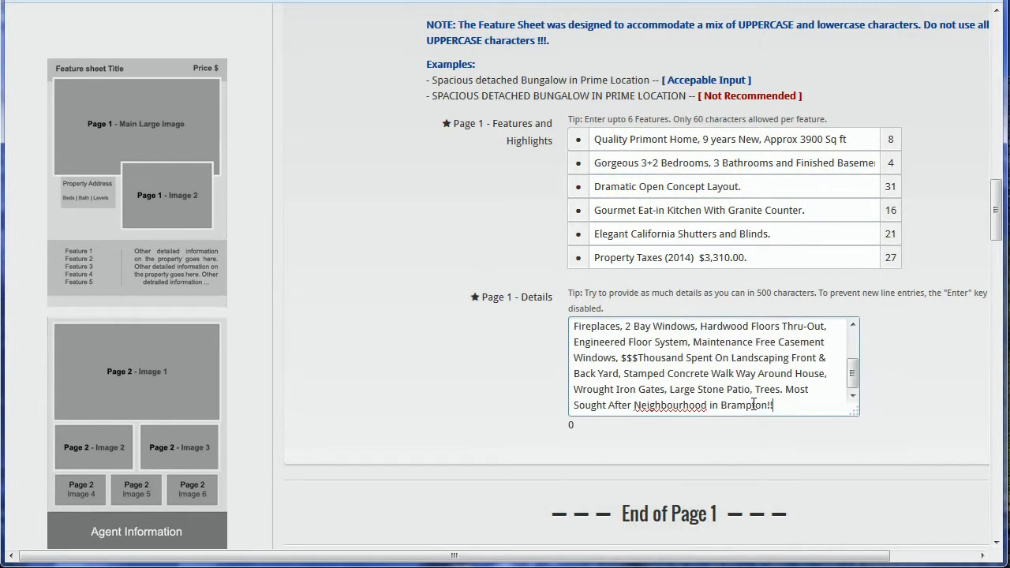
pyautogui.click(580, 425)
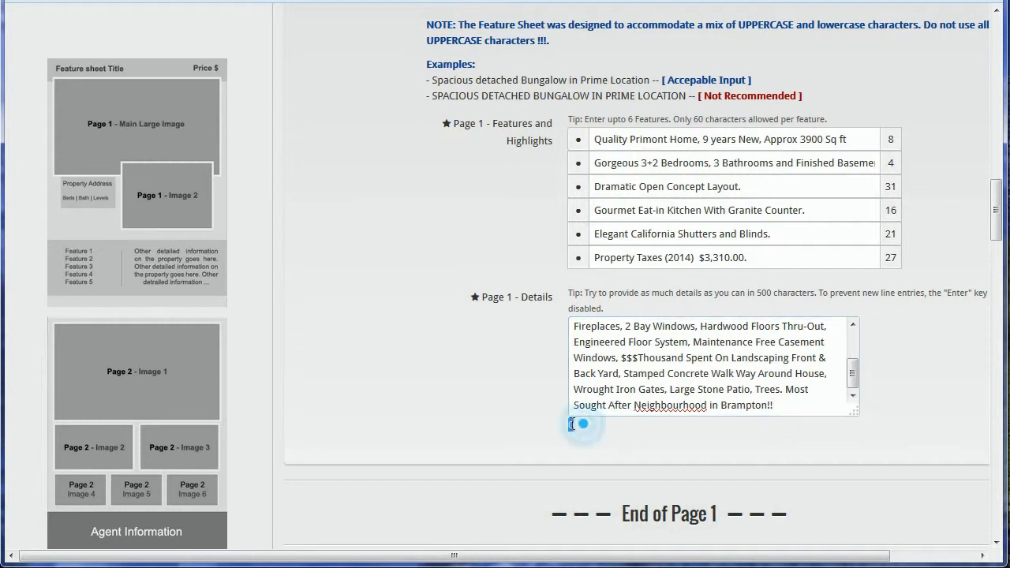
pyautogui.click(791, 408)
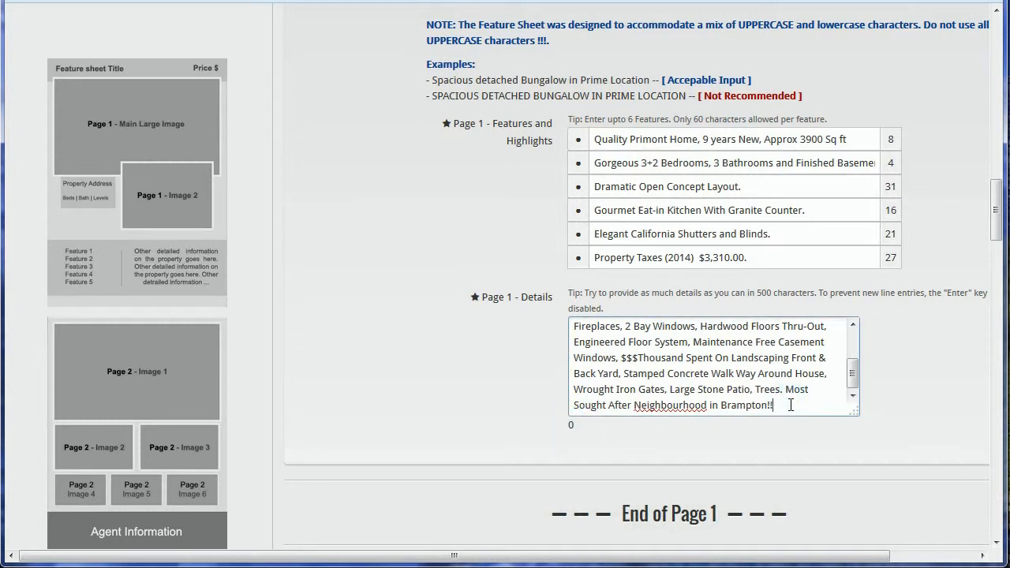
pyautogui.click(892, 423)
# - Scroll past the End of Page 1 and Begin Page 2 dividers to Page 2's Agent Information
pyautogui.scroll(-1, 918, 377)
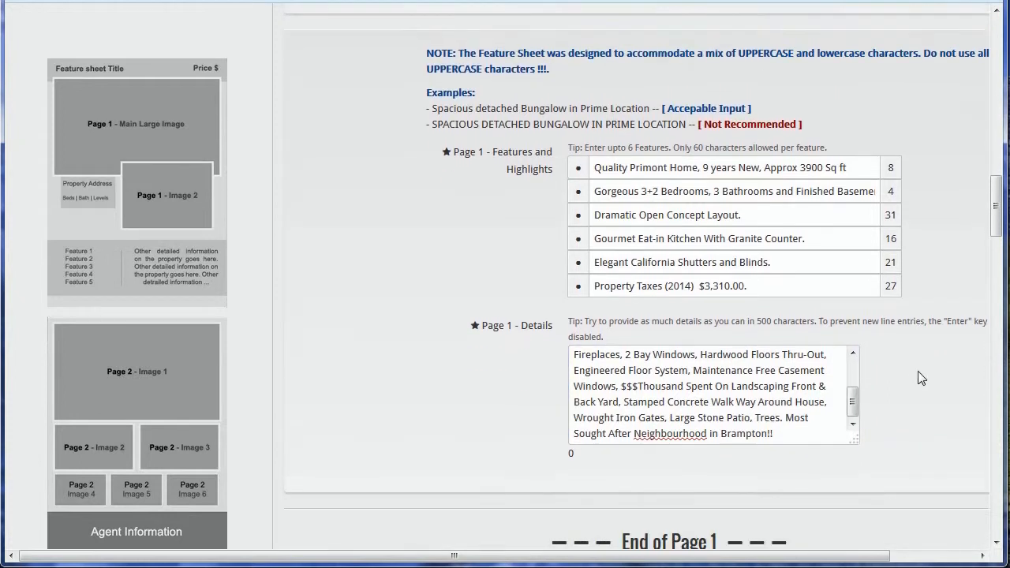
pyautogui.scroll(-1, 920, 379)
pyautogui.tripleClick(810, 427)
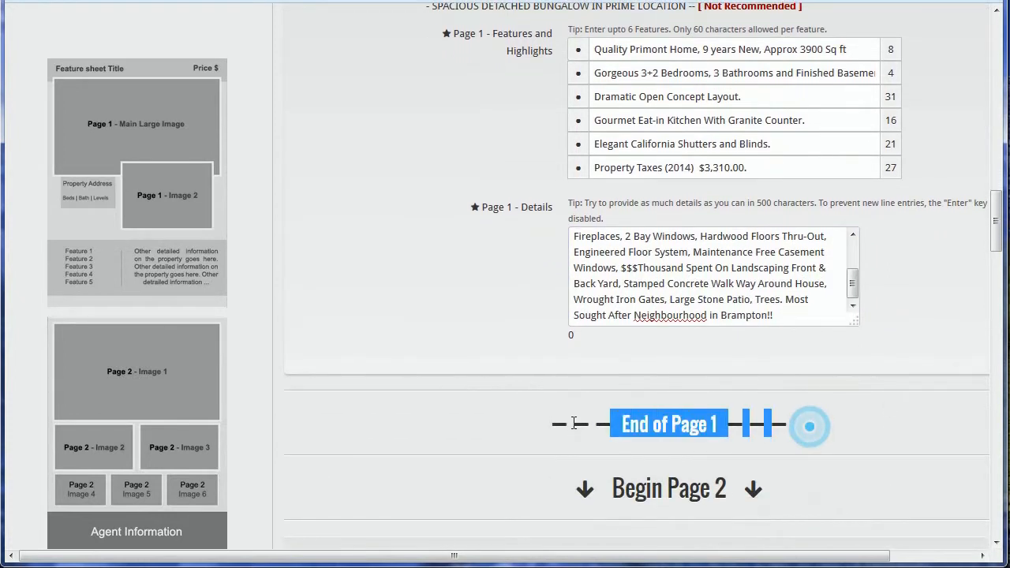
pyautogui.click(733, 486)
pyautogui.tripleClick(733, 487)
pyautogui.click(732, 467)
pyautogui.click(848, 390)
pyautogui.moveTo(994, 236); pyautogui.dragTo(985, 434)
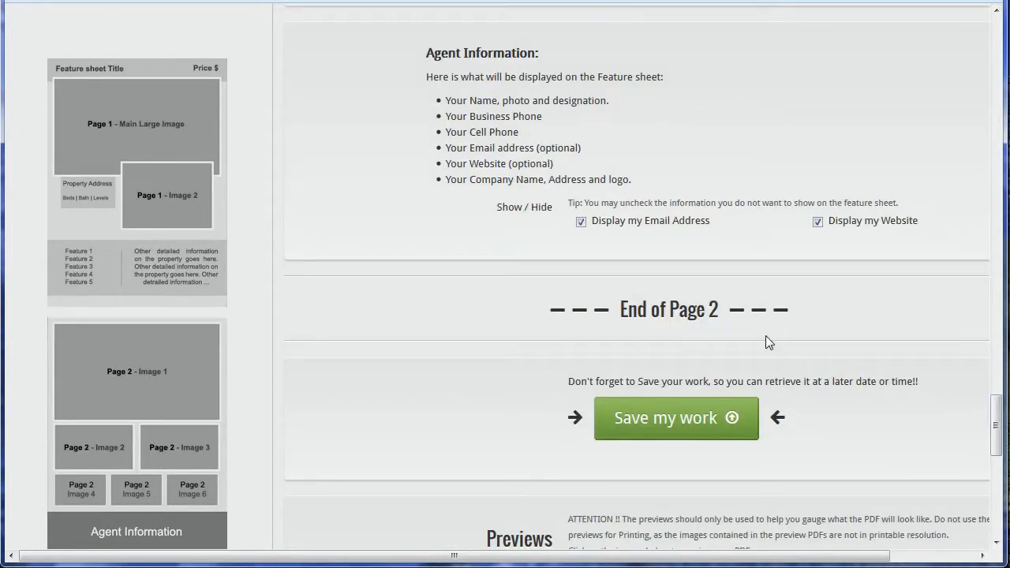
# - Save the feature sheet and dismiss the 'Feature sheet was saved' alert
pyautogui.moveTo(997, 421); pyautogui.dragTo(1006, 446)
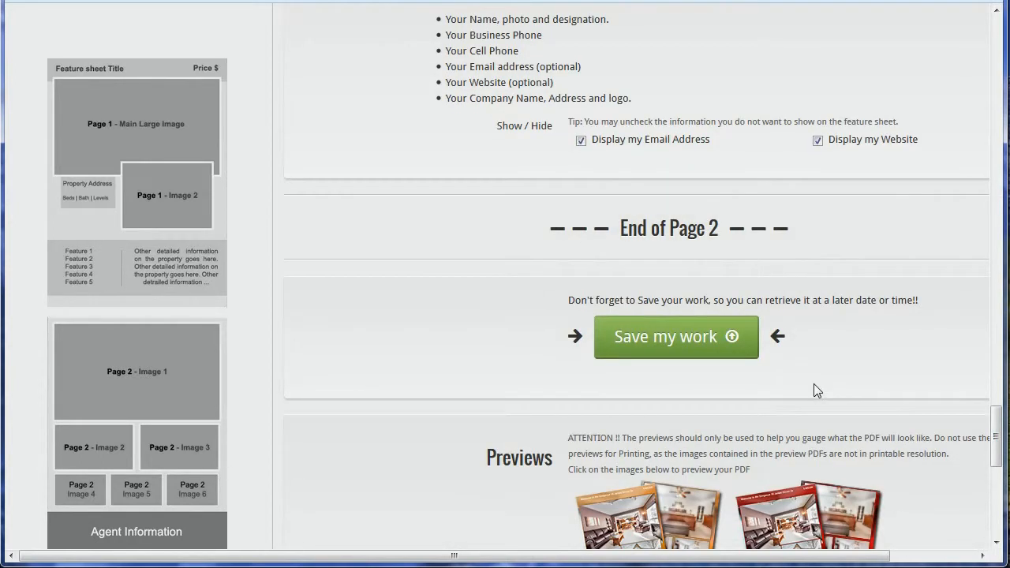
pyautogui.scroll(-1, 698, 301)
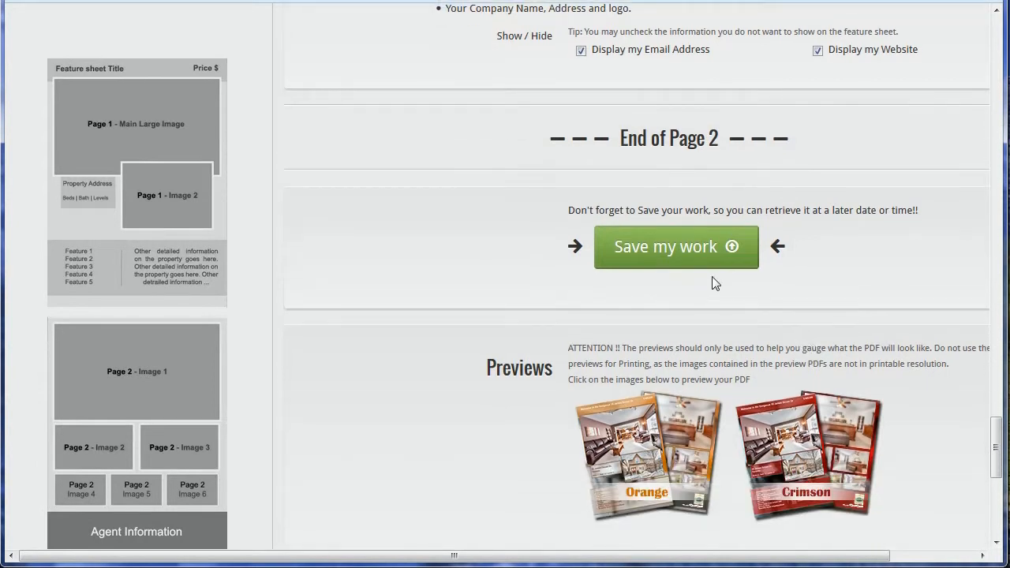
pyautogui.scroll(1, 710, 282)
pyautogui.click(670, 340)
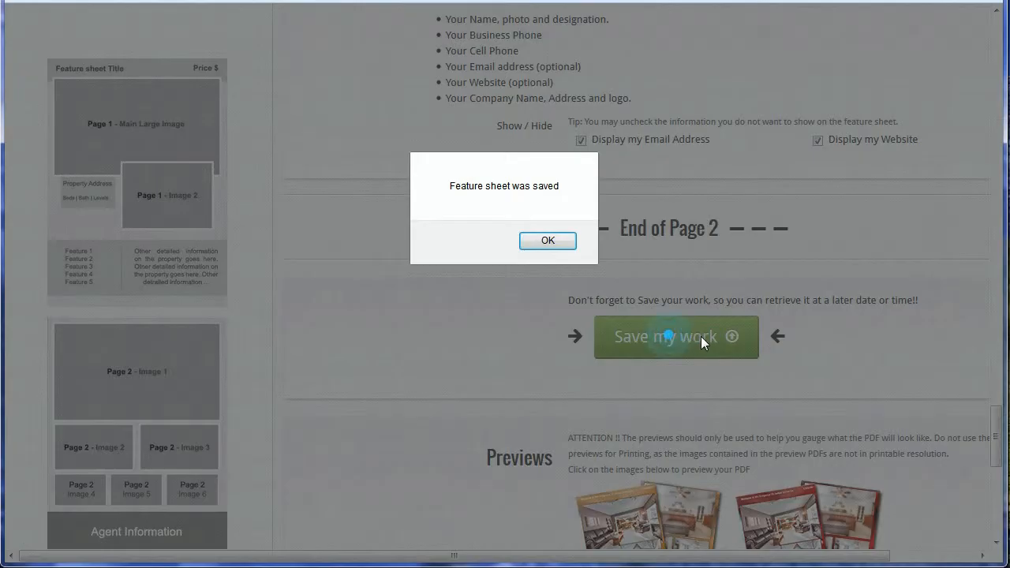
pyautogui.click(550, 241)
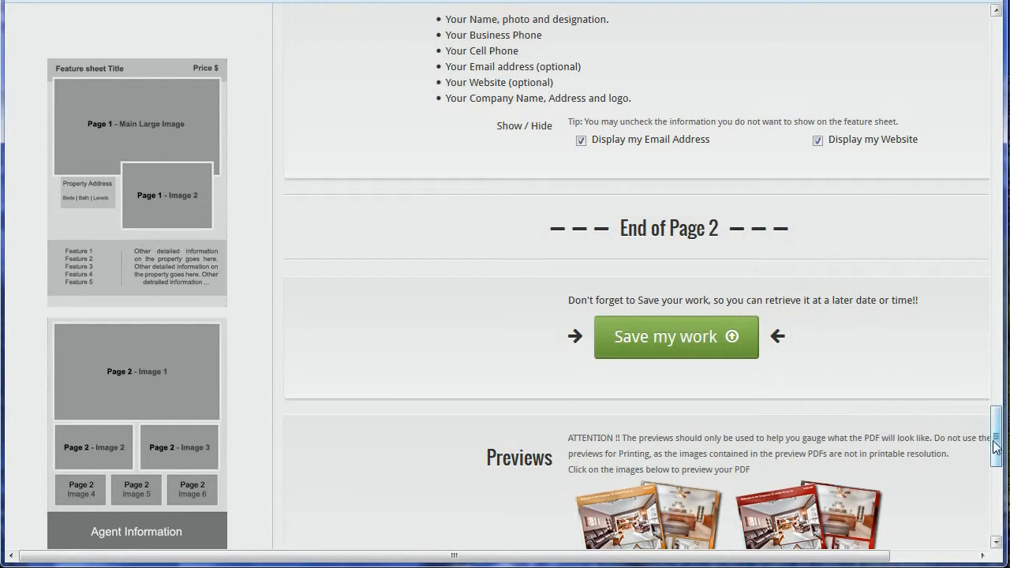
pyautogui.moveTo(995, 444); pyautogui.dragTo(996, 468)
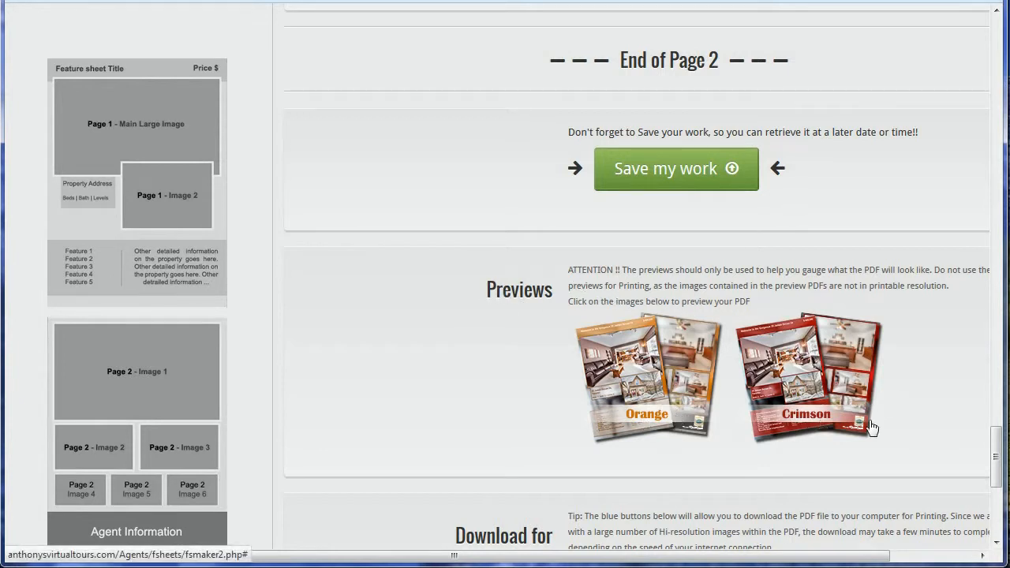
# - Open the Crimson preview PDF at 50% zoom and scroll through both pages
pyautogui.click(832, 407)
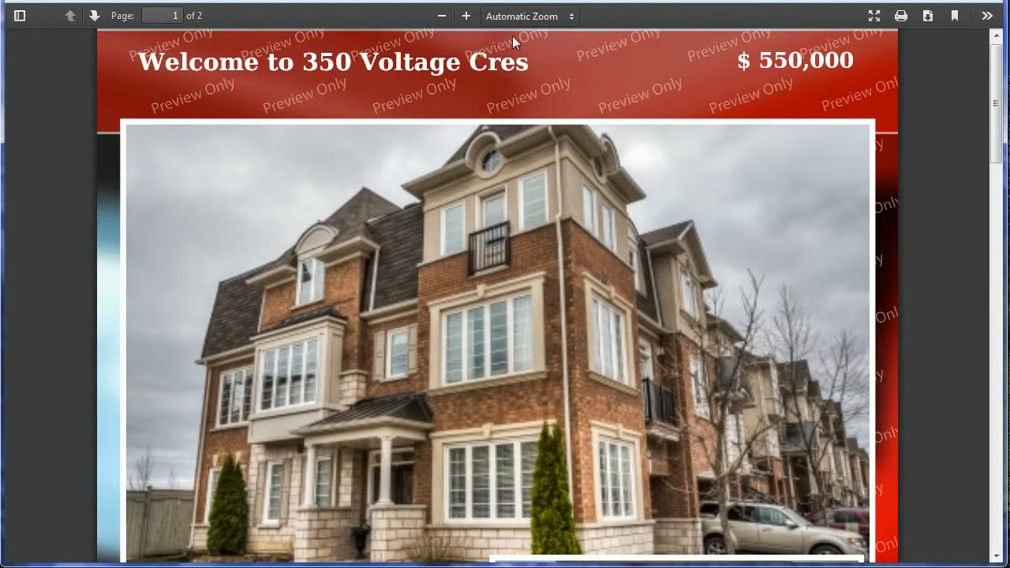
pyautogui.click(525, 16)
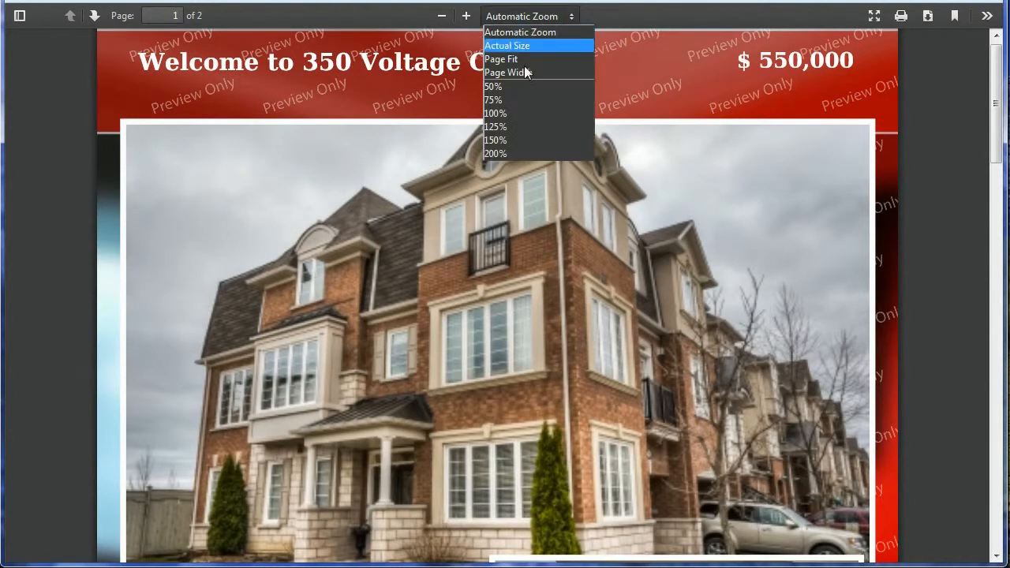
pyautogui.click(493, 86)
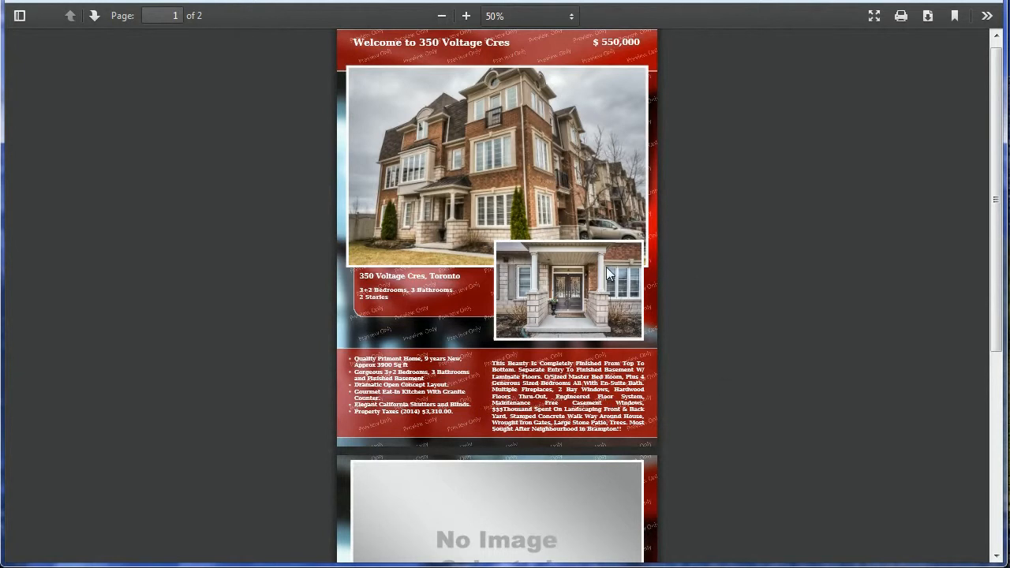
pyautogui.scroll(-4, 606, 273)
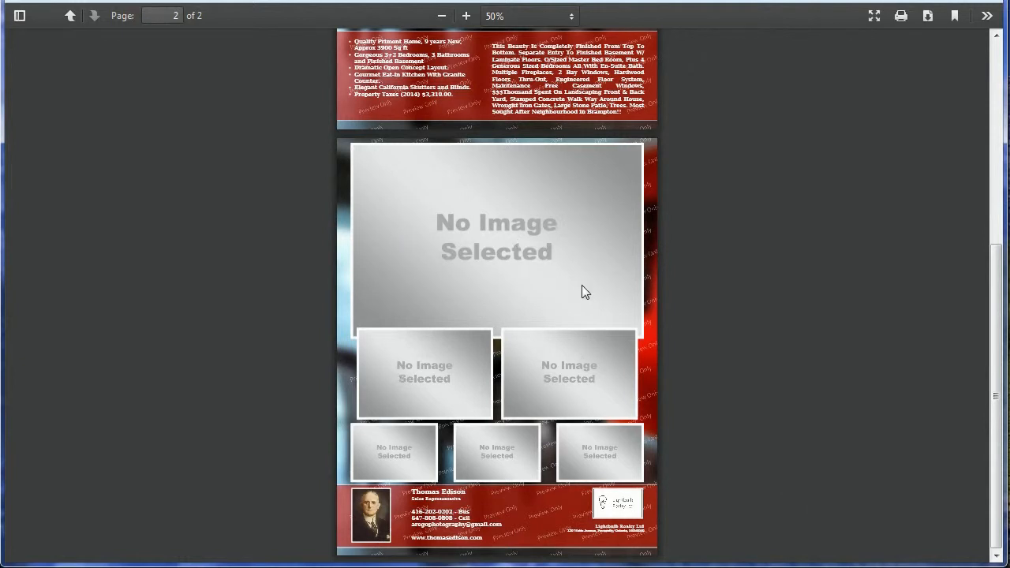
pyautogui.scroll(3, 560, 321)
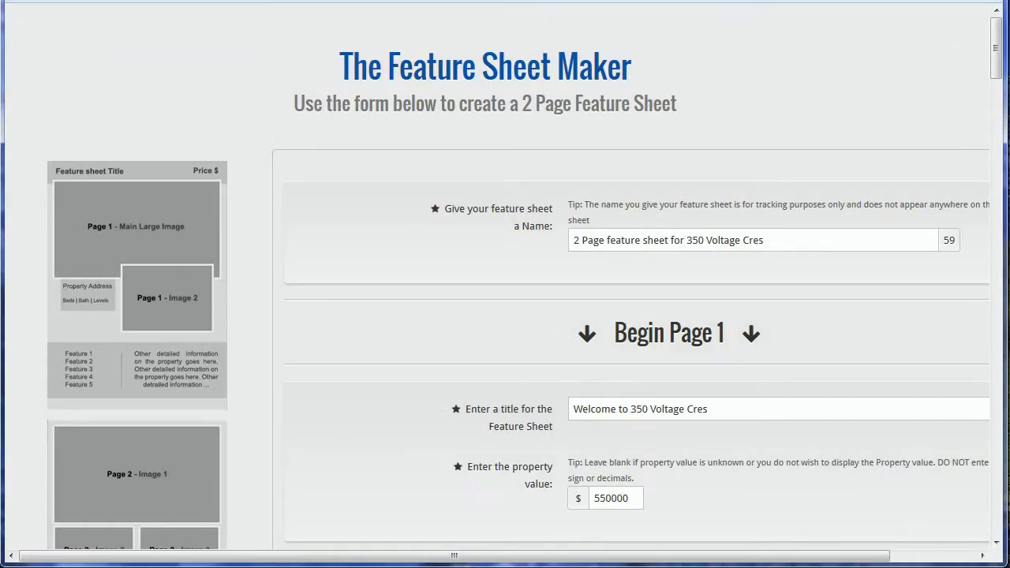
# - Scroll past Begin Page 2 down to the Page 2 Image 1–3 slots showing No Image Selected
pyautogui.scroll(-9, 976, 187)
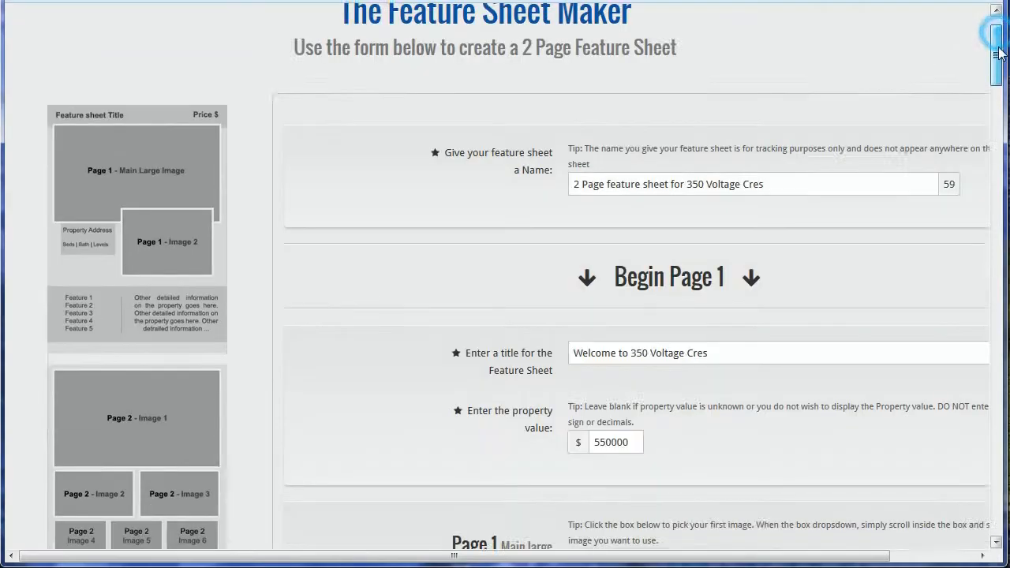
pyautogui.scroll(-7, 974, 187)
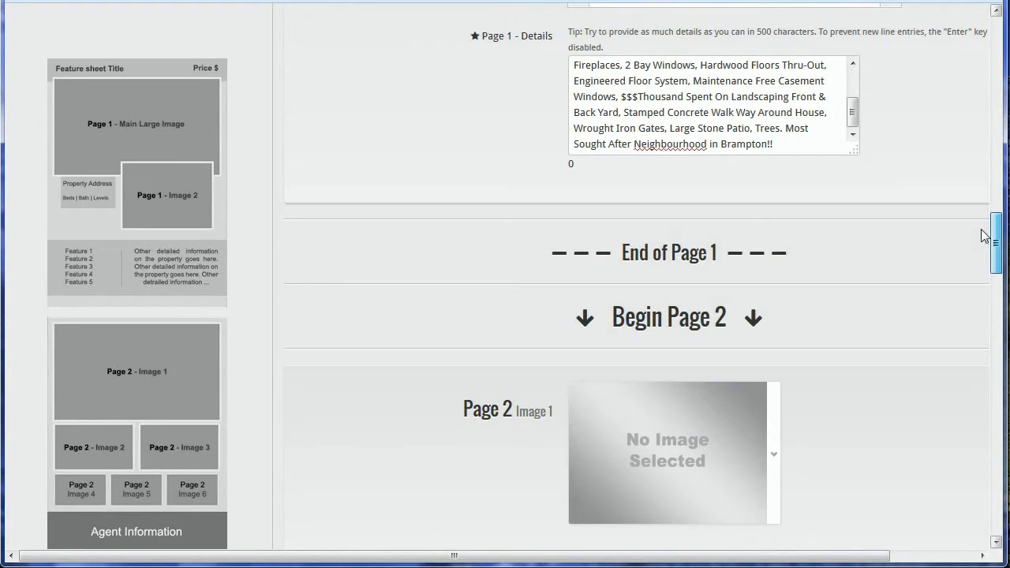
pyautogui.tripleClick(771, 186)
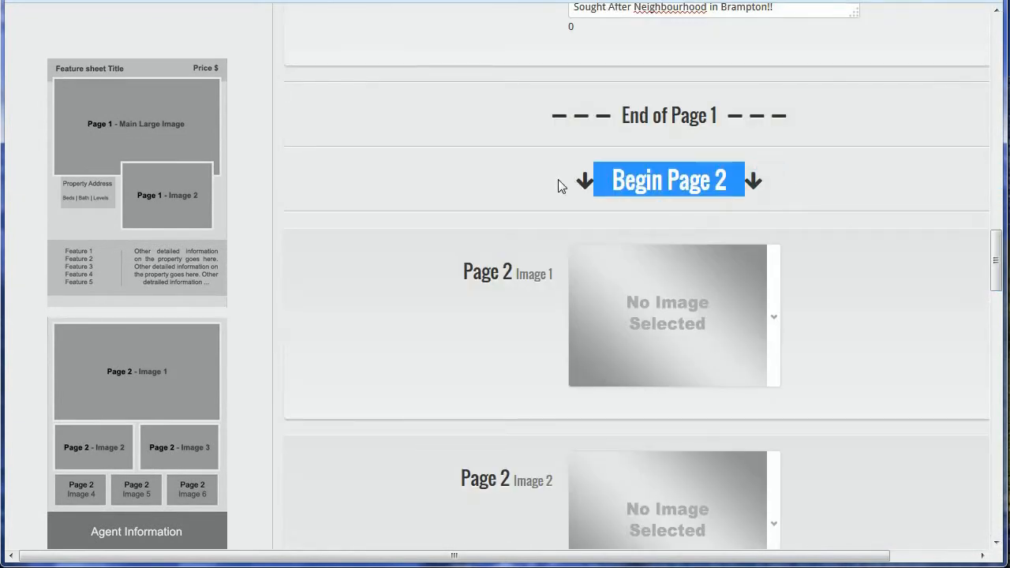
pyautogui.click(557, 179)
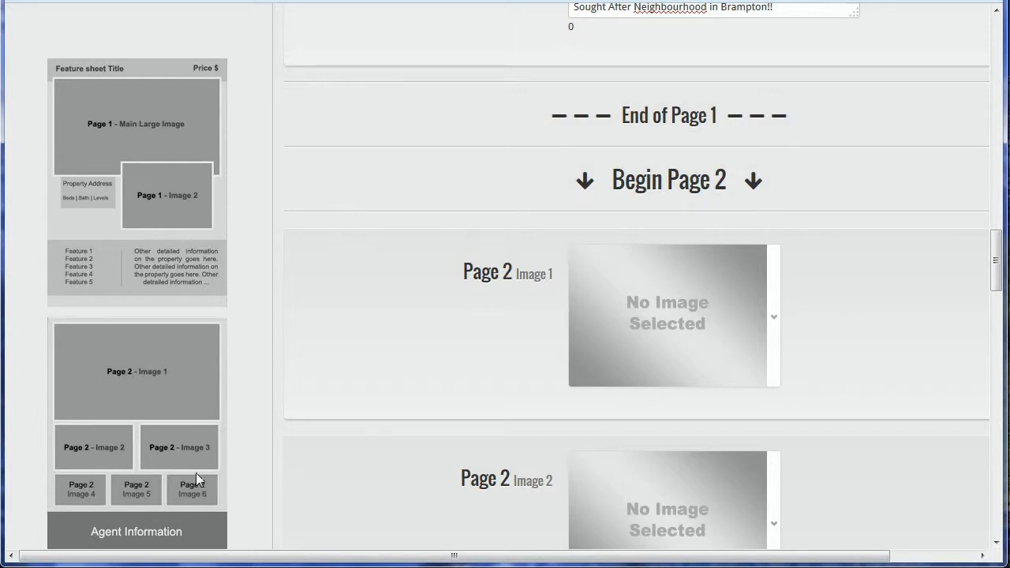
pyautogui.scroll(-1, 723, 335)
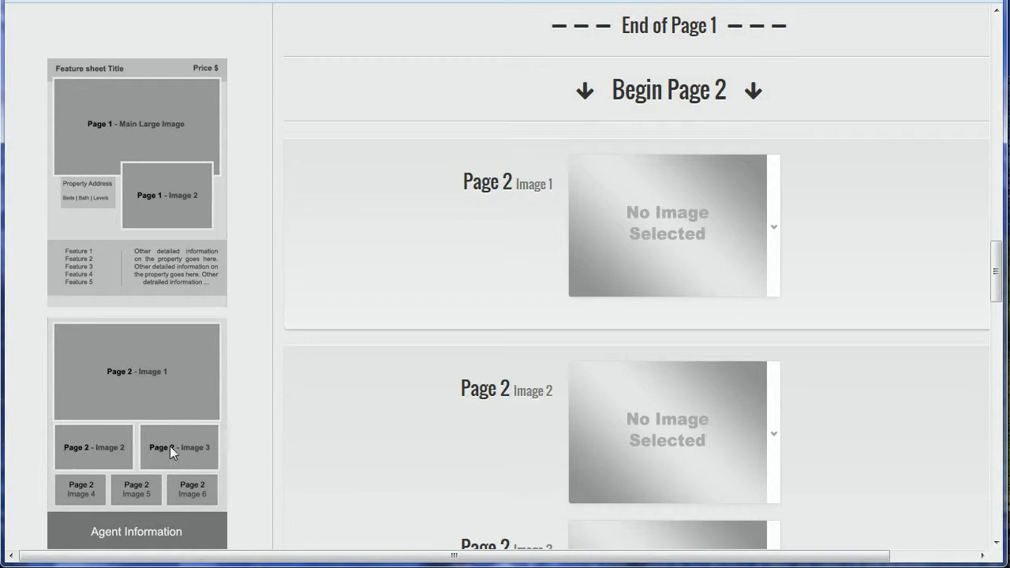
pyautogui.click(363, 441)
pyautogui.scroll(-2, 415, 387)
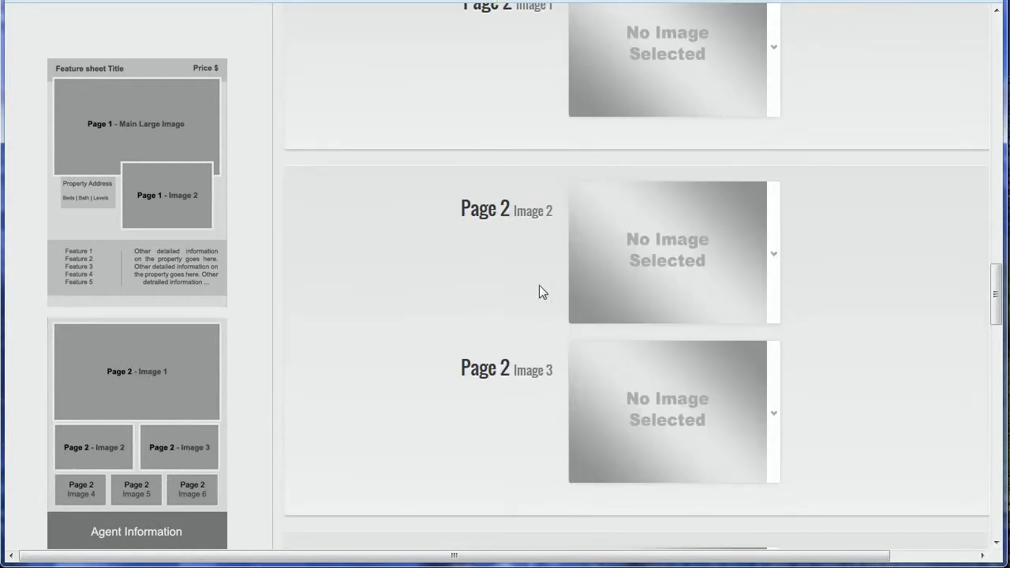
pyautogui.scroll(2, 540, 286)
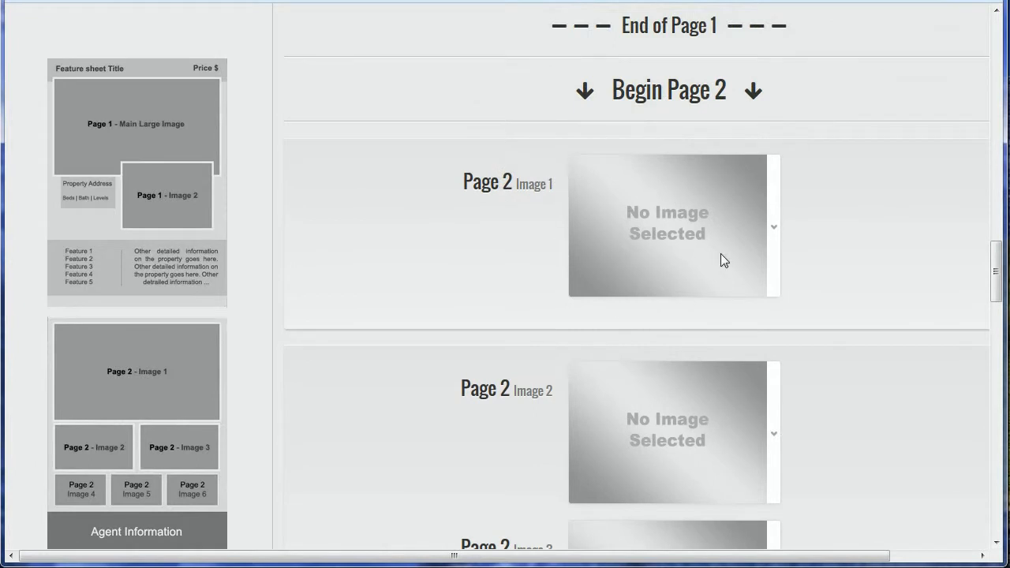
pyautogui.scroll(-1, 719, 252)
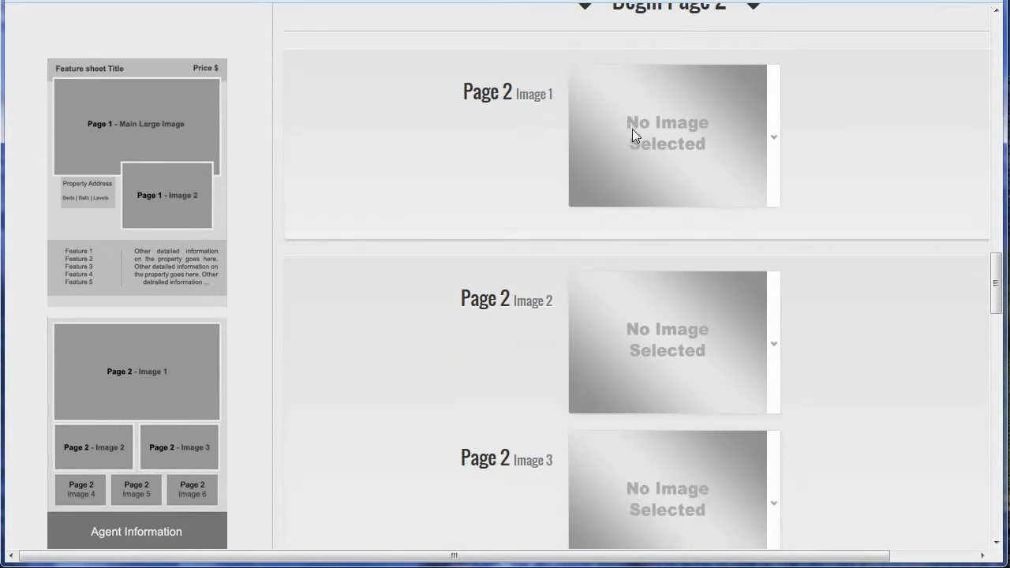
# - Choose the living-room photo for Page 2 Image 1 and the office photo for Image 2
pyautogui.moveTo(554, 94); pyautogui.dragTo(460, 98)
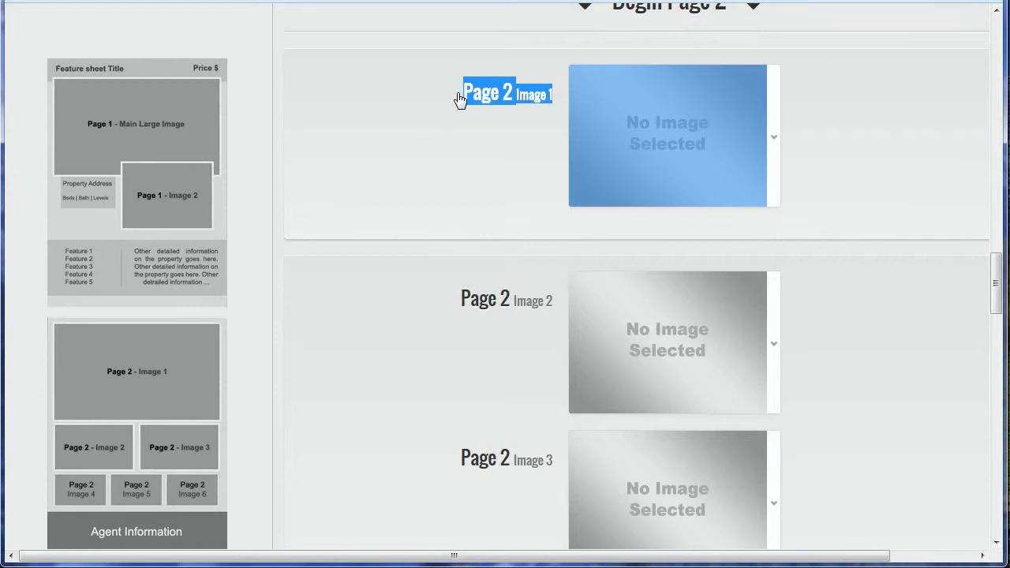
pyautogui.click(454, 134)
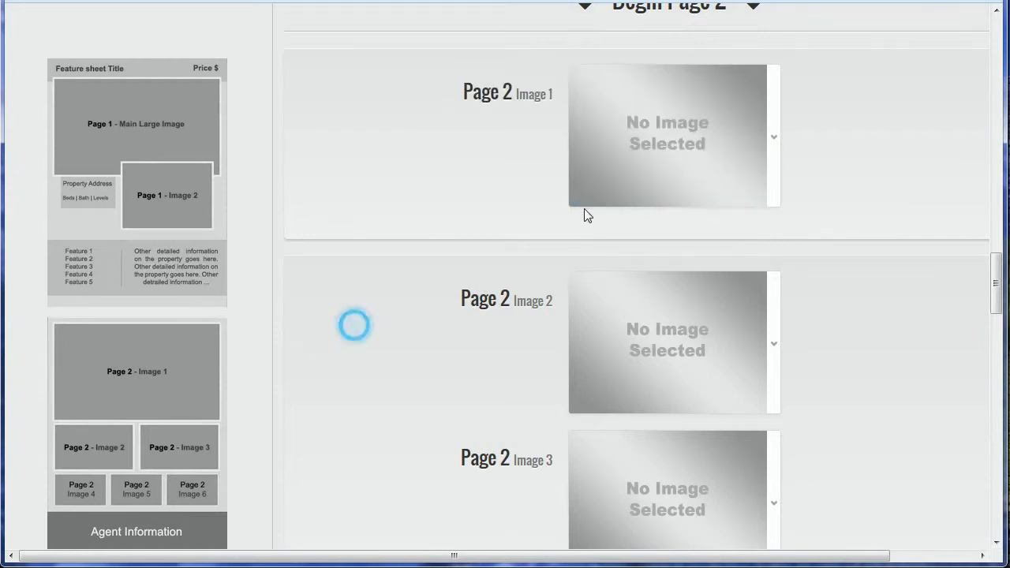
pyautogui.click(900, 183)
pyautogui.click(776, 157)
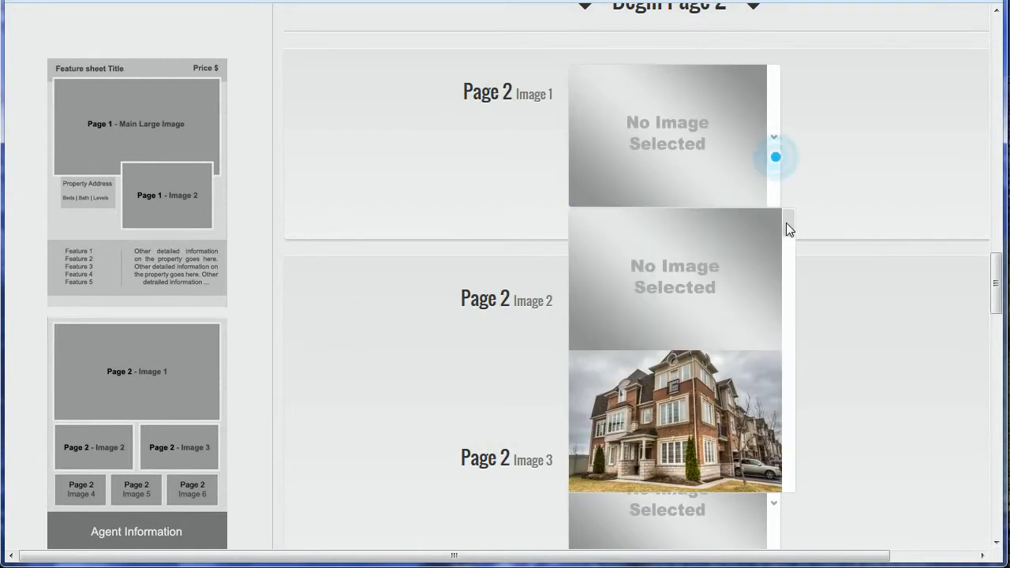
pyautogui.scroll(-3, 787, 223)
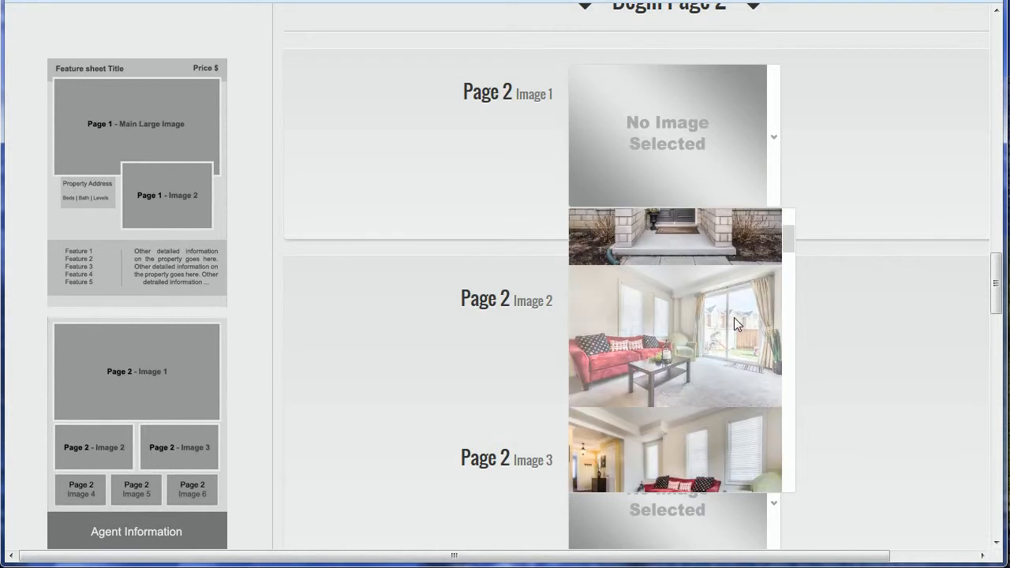
pyautogui.click(734, 317)
pyautogui.click(848, 252)
pyautogui.scroll(-2, 848, 252)
pyautogui.click(777, 181)
pyautogui.scroll(-3, 787, 237)
pyautogui.click(729, 371)
pyautogui.click(833, 331)
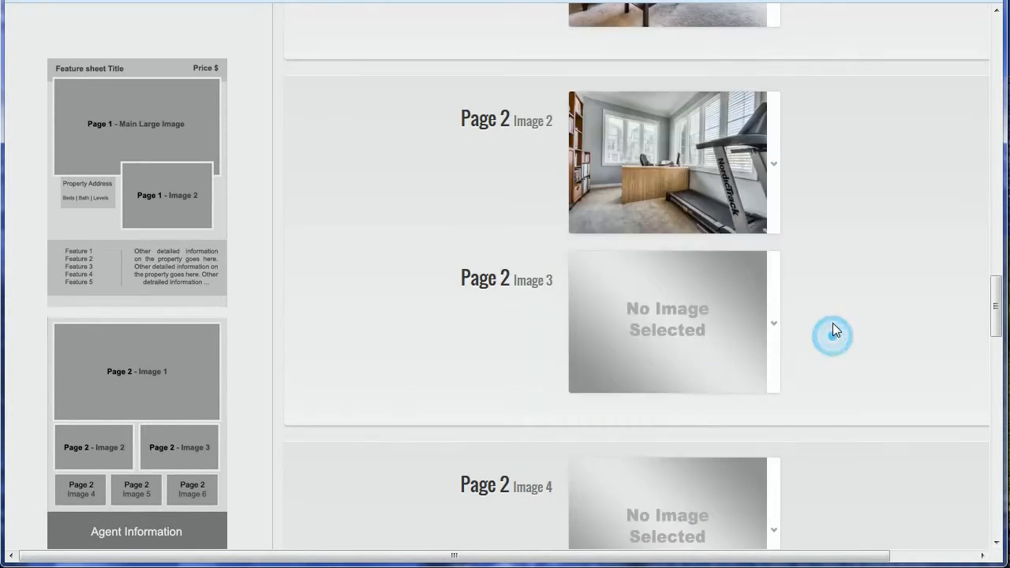
# - Choose the dining-room photo for Image 3 and the kitchen photo for Image 4
pyautogui.scroll(-2, 835, 330)
pyautogui.click(775, 173)
pyautogui.scroll(-3, 788, 292)
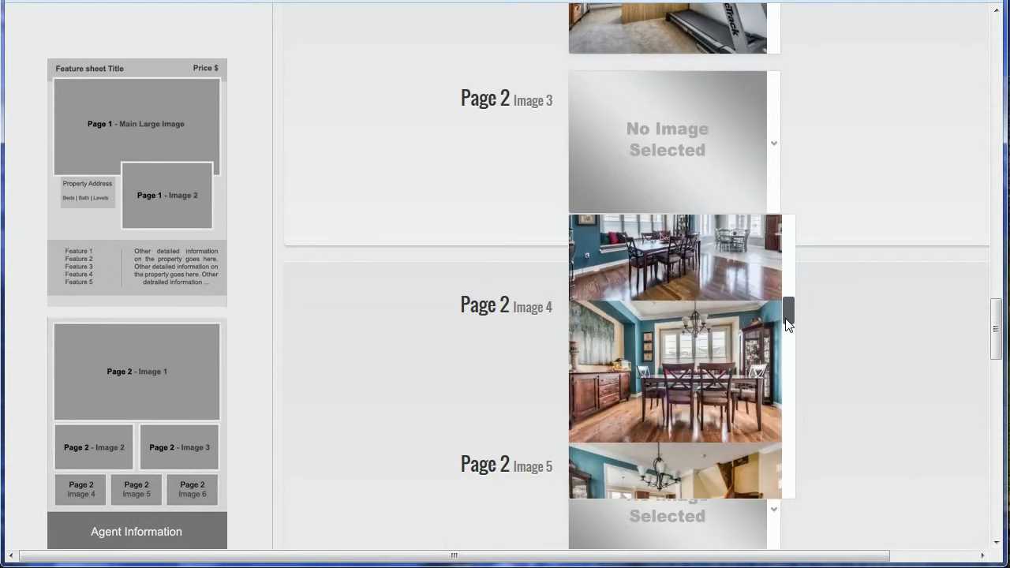
pyautogui.click(741, 341)
pyautogui.click(823, 331)
pyautogui.scroll(-2, 806, 320)
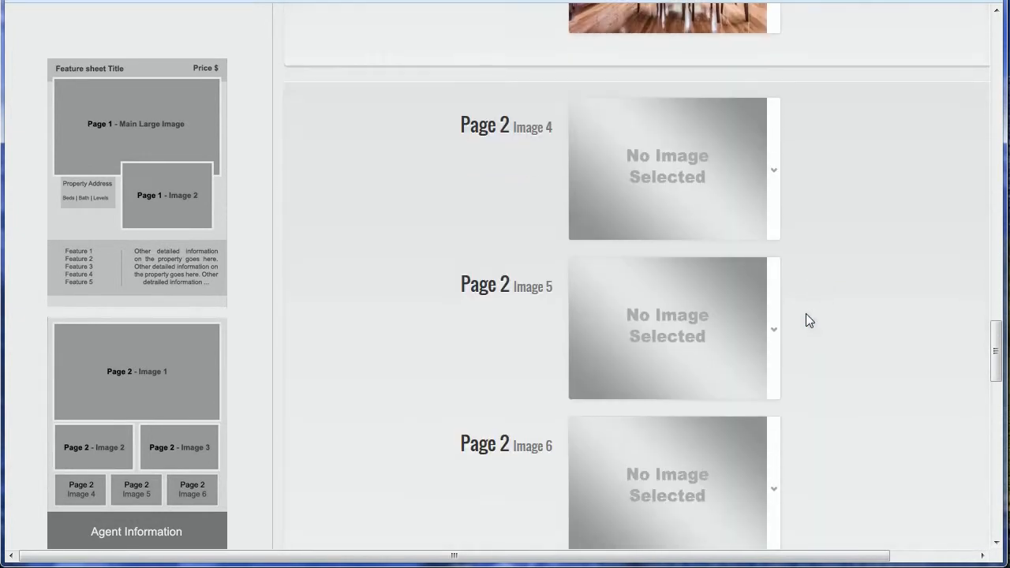
pyautogui.click(781, 200)
pyautogui.scroll(-5, 789, 260)
pyautogui.scroll(2, 783, 320)
pyautogui.click(754, 315)
# - Choose the dining/staircase photo for Image 5 and the bathroom sink photo for Image 6
pyautogui.scroll(-1, 840, 314)
pyautogui.click(773, 240)
pyautogui.scroll(-1, 814, 279)
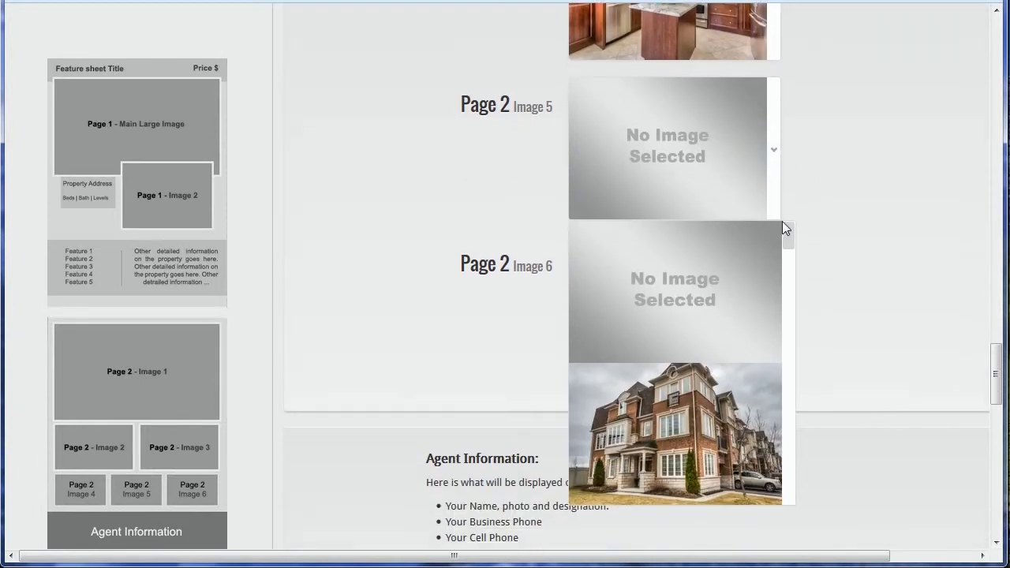
pyautogui.moveTo(784, 234); pyautogui.dragTo(786, 322)
pyautogui.click(749, 322)
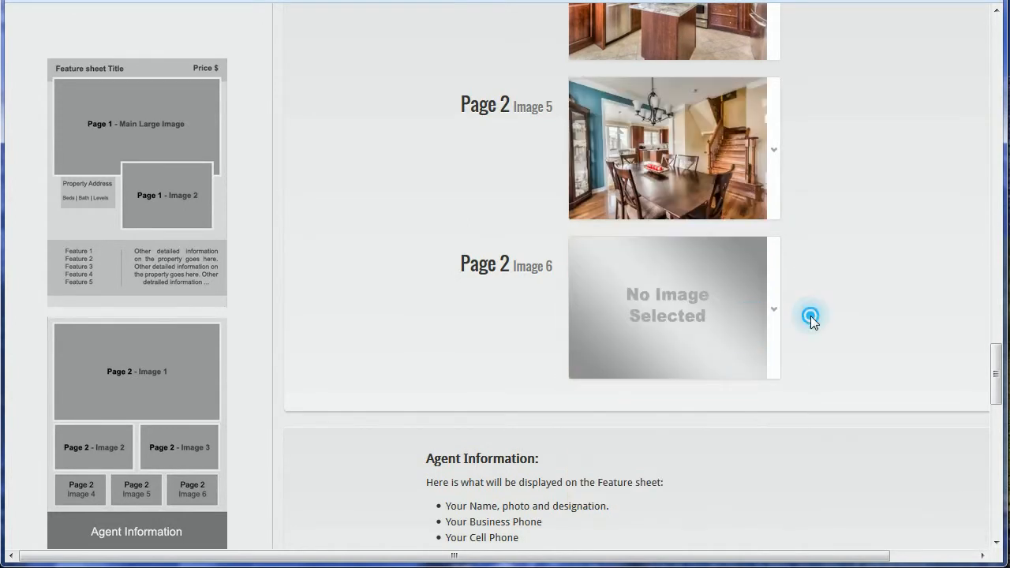
pyautogui.scroll(-2, 811, 316)
pyautogui.click(766, 169)
pyautogui.moveTo(788, 227); pyautogui.dragTo(775, 321)
pyautogui.click(775, 320)
pyautogui.scroll(1, 921, 218)
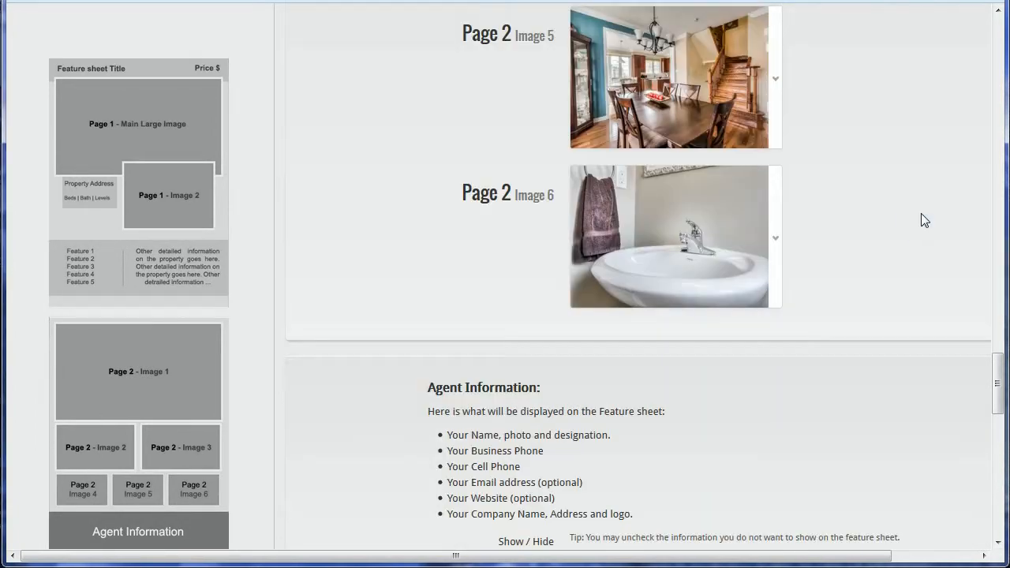
pyautogui.scroll(-1, 920, 237)
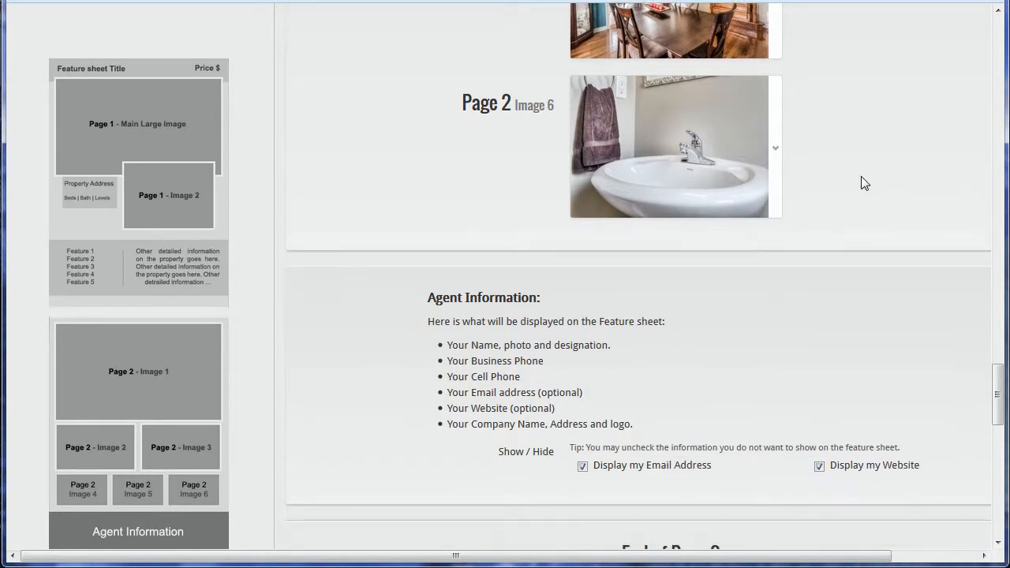
pyautogui.scroll(-2, 709, 261)
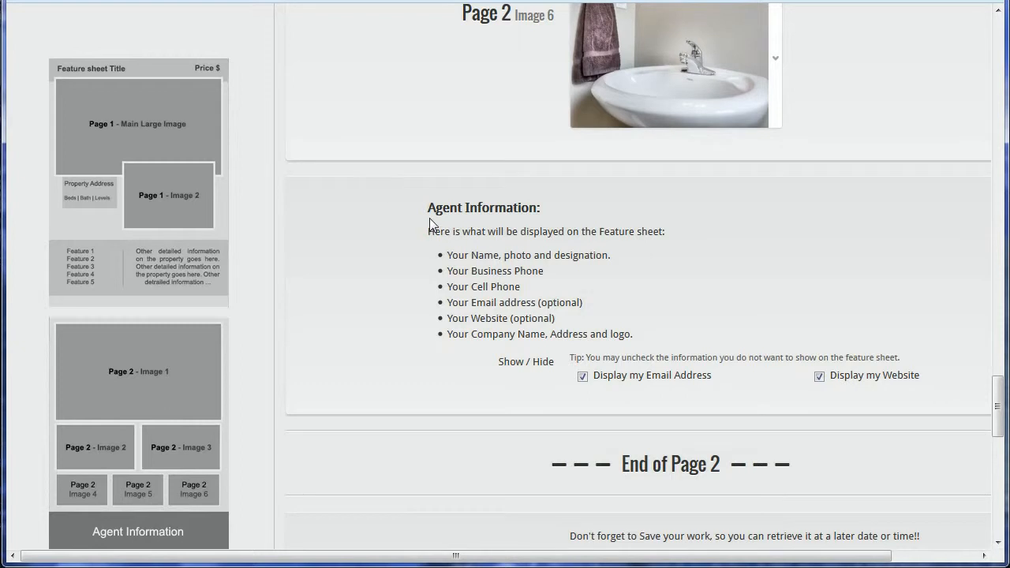
pyautogui.moveTo(428, 207); pyautogui.dragTo(852, 318)
pyautogui.click(615, 295)
pyautogui.moveTo(499, 363); pyautogui.dragTo(556, 364)
pyautogui.moveTo(645, 377); pyautogui.dragTo(711, 376)
pyautogui.click(869, 376)
pyautogui.scroll(-1, 755, 303)
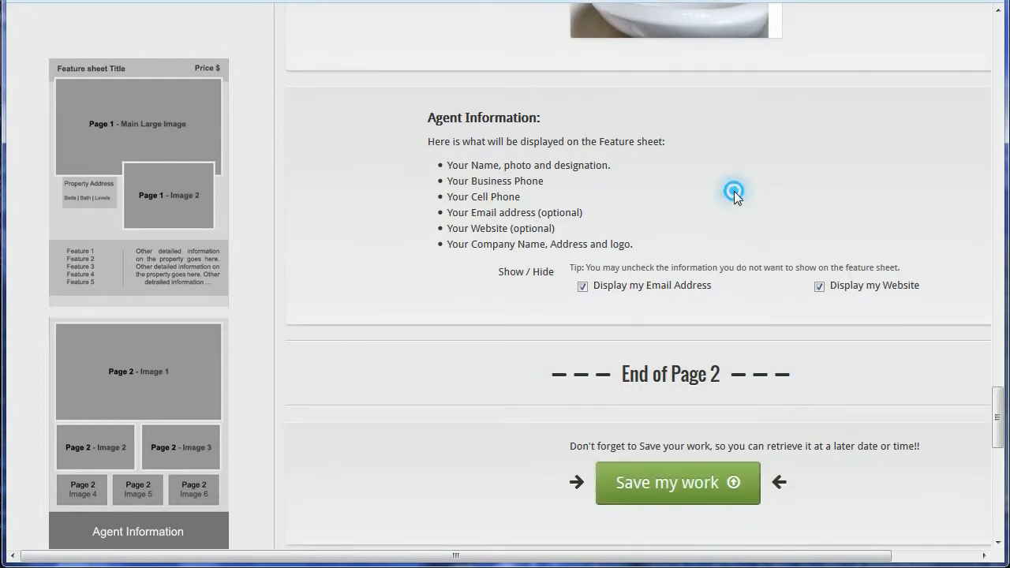
pyautogui.scroll(1, 715, 214)
# - Save the feature sheet and dismiss the 'Feature sheet was saved' alert
pyautogui.scroll(-1, 721, 315)
pyautogui.click(797, 371)
pyautogui.moveTo(779, 373); pyautogui.dragTo(547, 367)
pyautogui.click(547, 366)
pyautogui.scroll(-4, 751, 309)
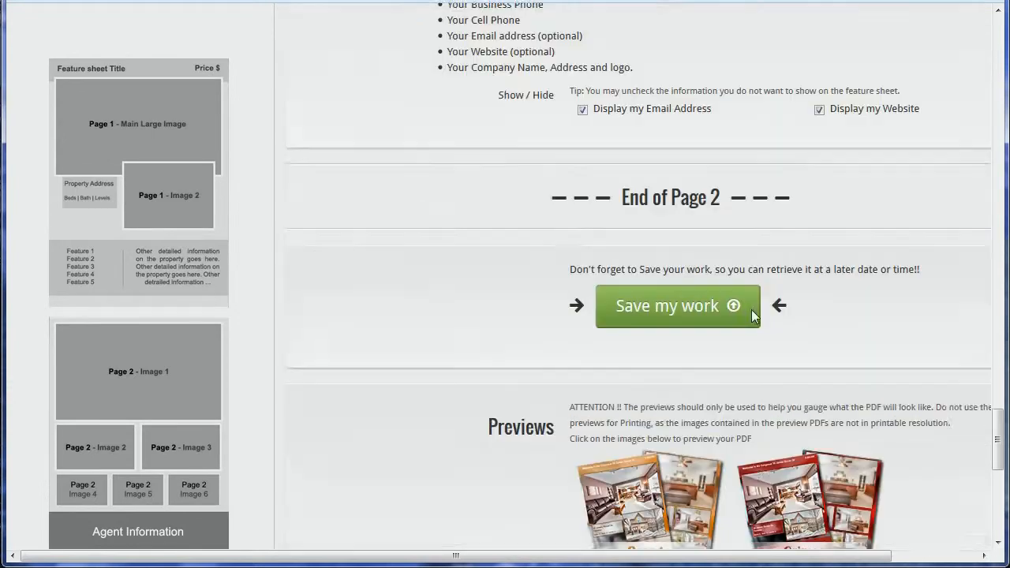
pyautogui.scroll(2, 718, 158)
pyautogui.click(686, 313)
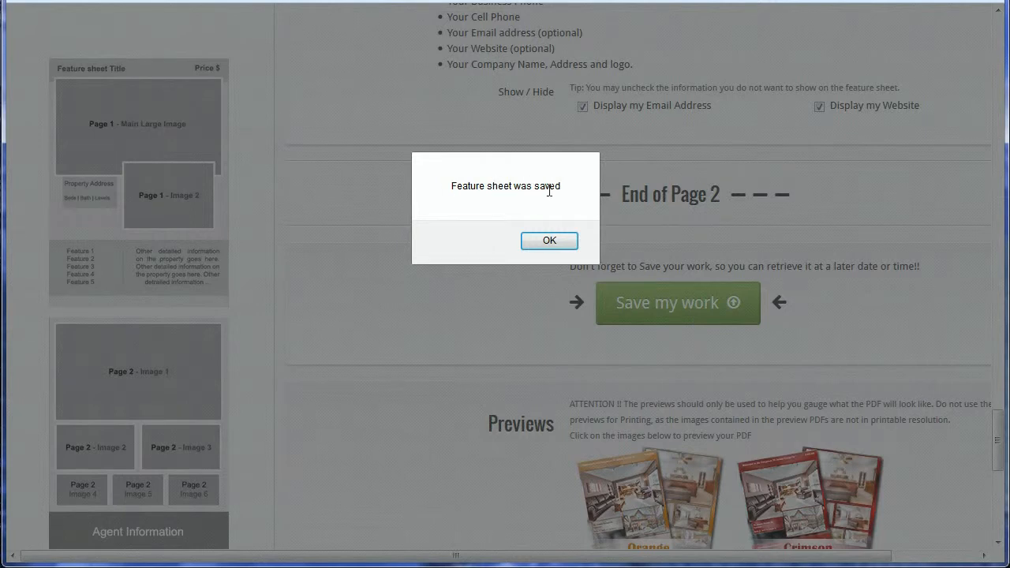
pyautogui.click(558, 239)
# - Open the Orange preview PDF from the Previews section
pyautogui.scroll(-2, 953, 237)
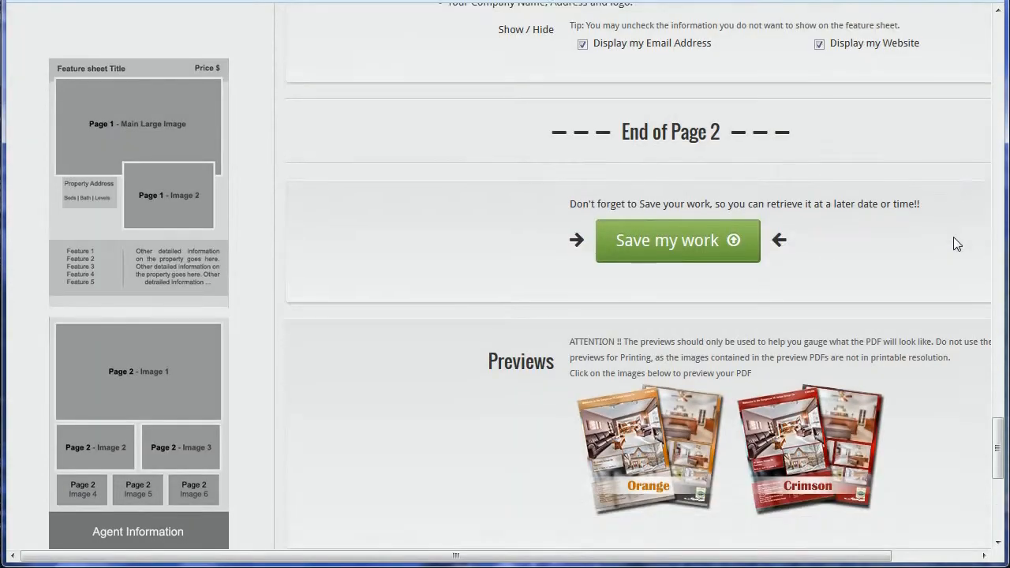
pyautogui.scroll(-2, 929, 241)
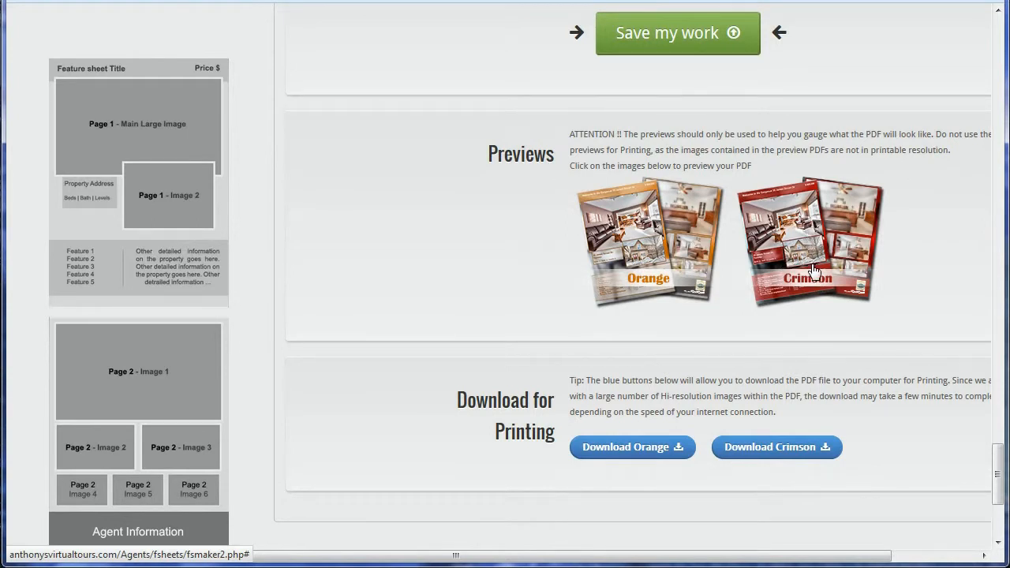
pyautogui.click(665, 262)
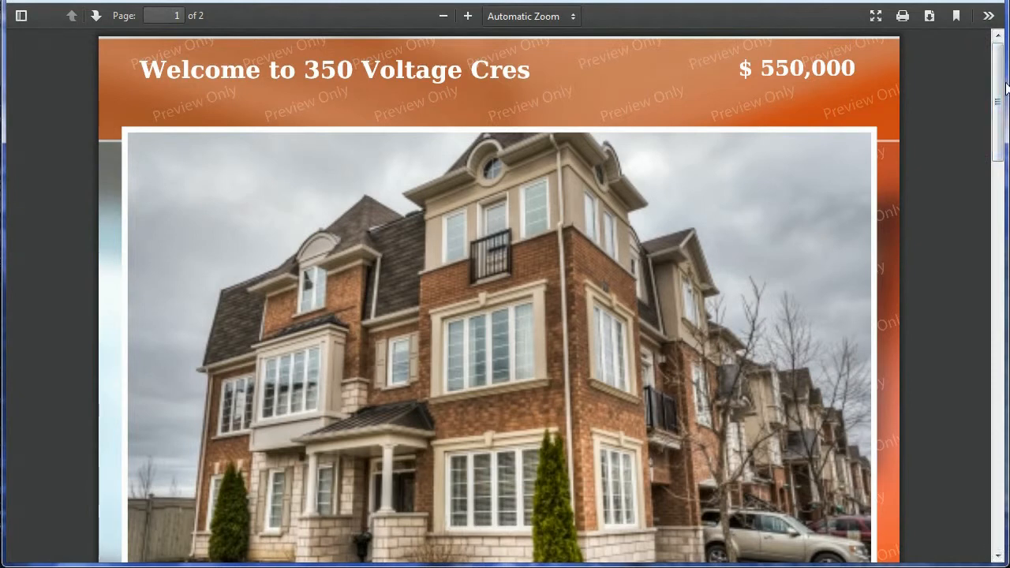
pyautogui.moveTo(1000, 69); pyautogui.dragTo(972, 483)
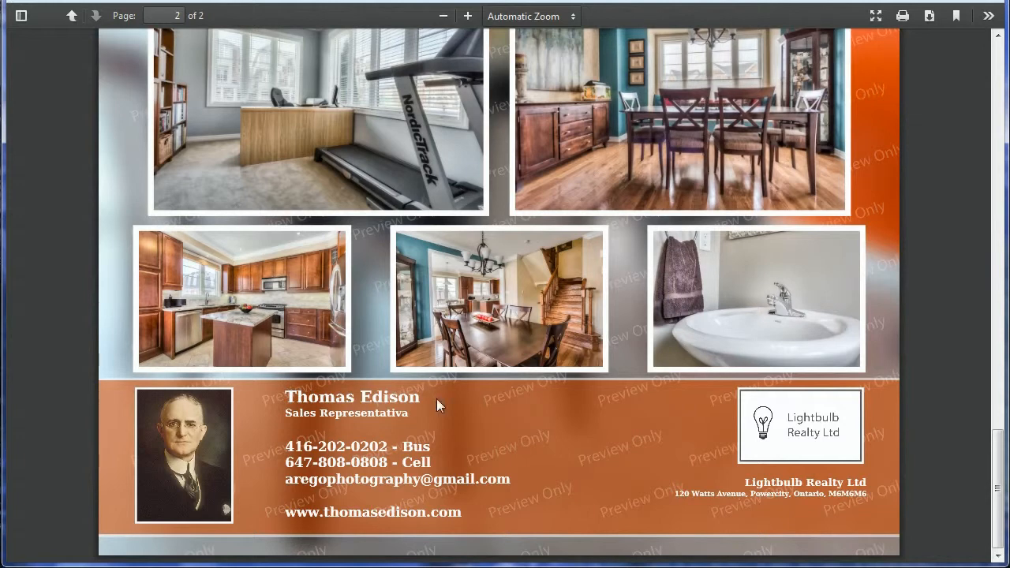
pyautogui.moveTo(997, 478); pyautogui.dragTo(850, 86)
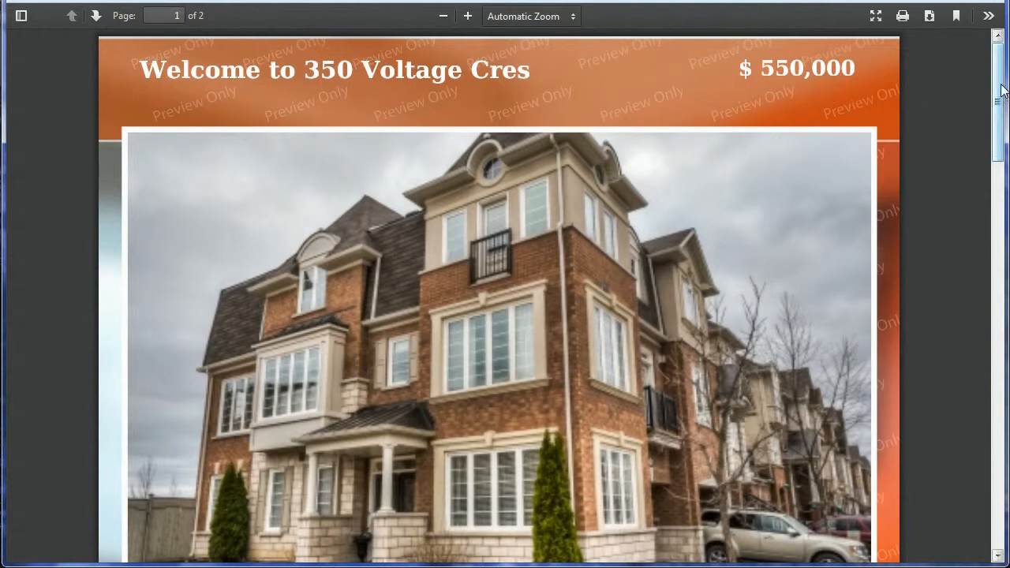
pyautogui.moveTo(997, 100)
pyautogui.mouseDown()
pyautogui.moveTo(980, 301)
pyautogui.moveTo(992, 458)
pyautogui.moveTo(994, 99)
pyautogui.mouseUp()
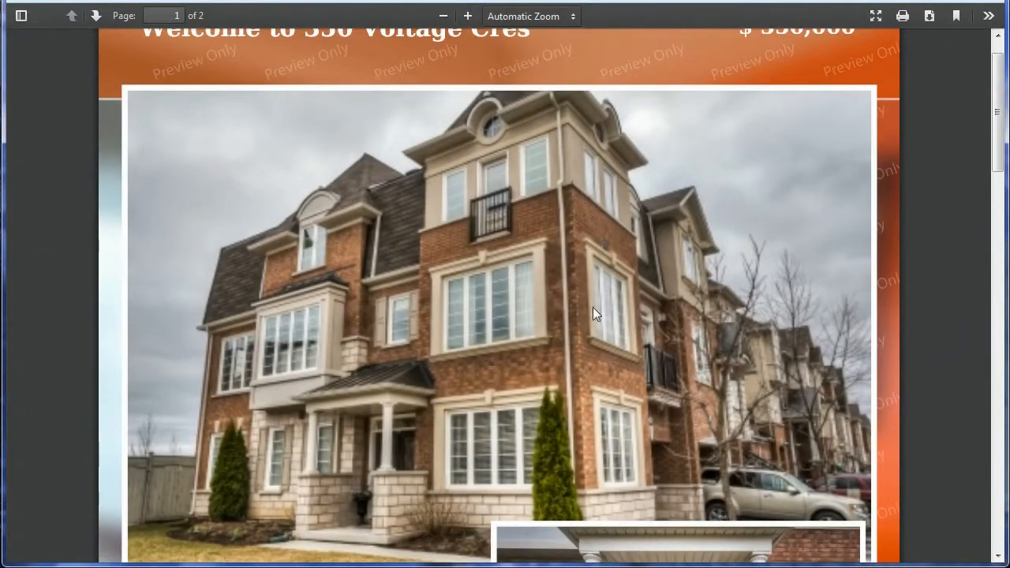
pyautogui.scroll(-2, 592, 307)
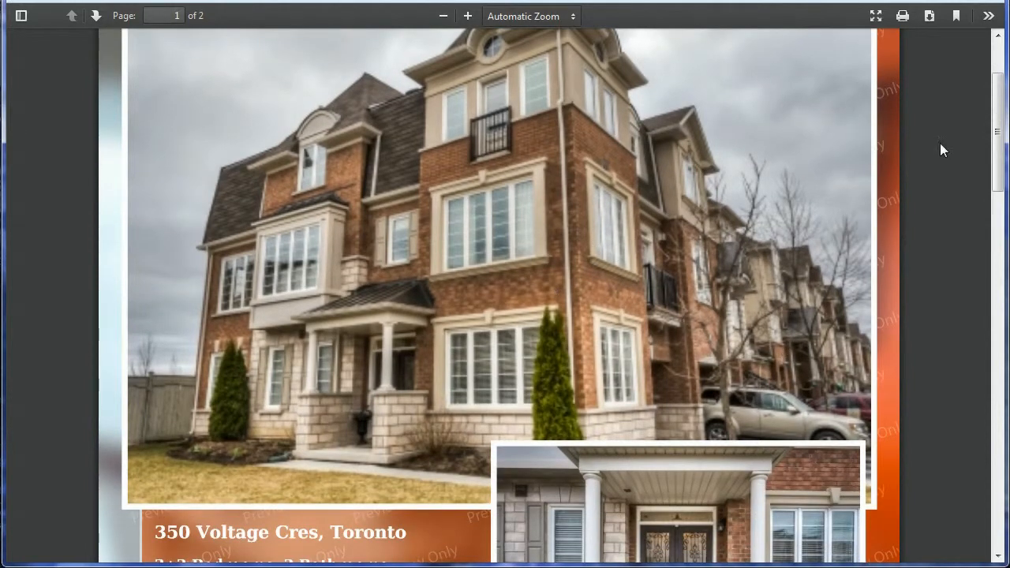
pyautogui.moveTo(996, 146); pyautogui.dragTo(998, 118)
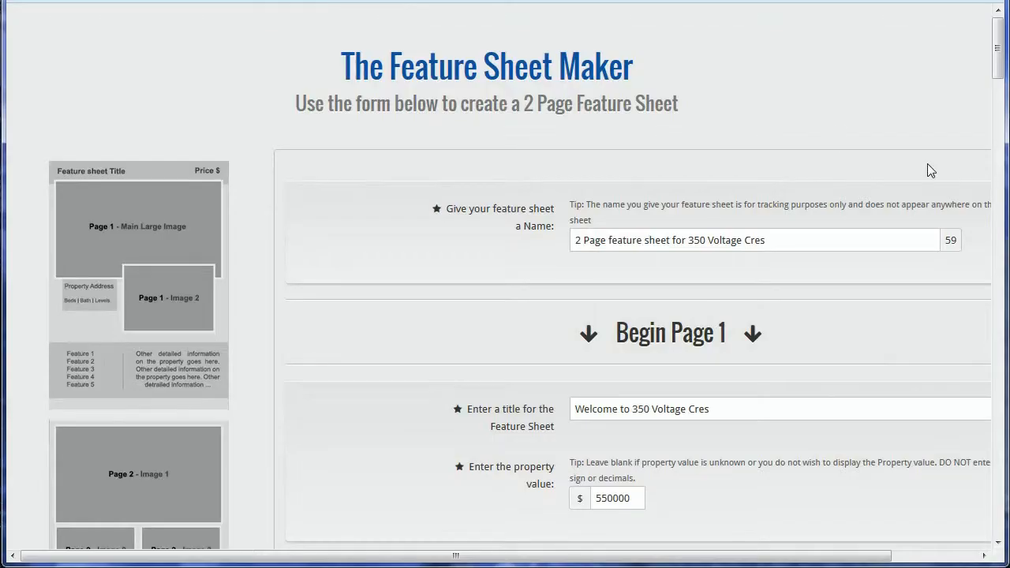
pyautogui.moveTo(998, 47); pyautogui.dragTo(995, 491)
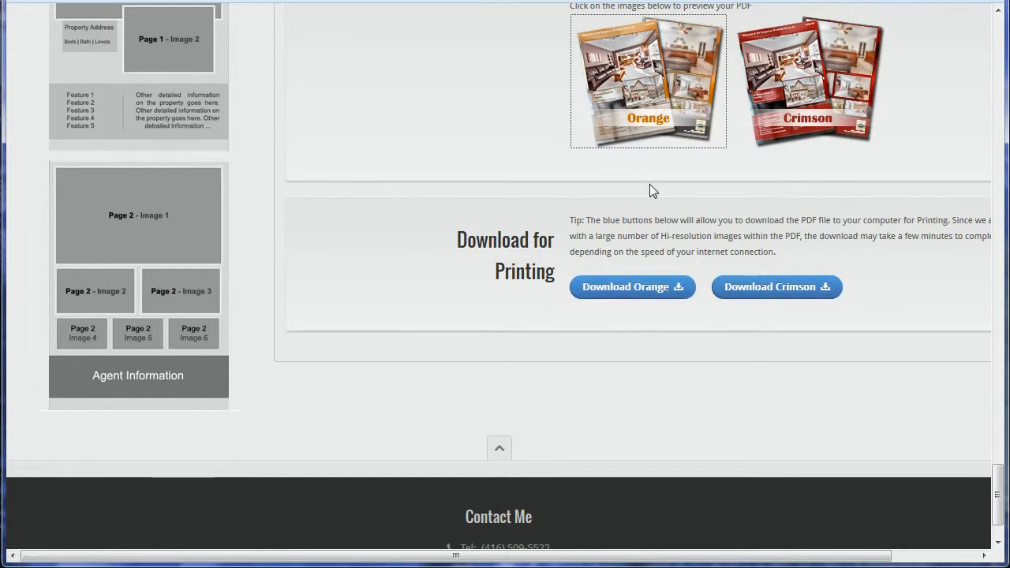
# - Request the Crimson print version of the feature sheet under Download for Printing
pyautogui.click(788, 175)
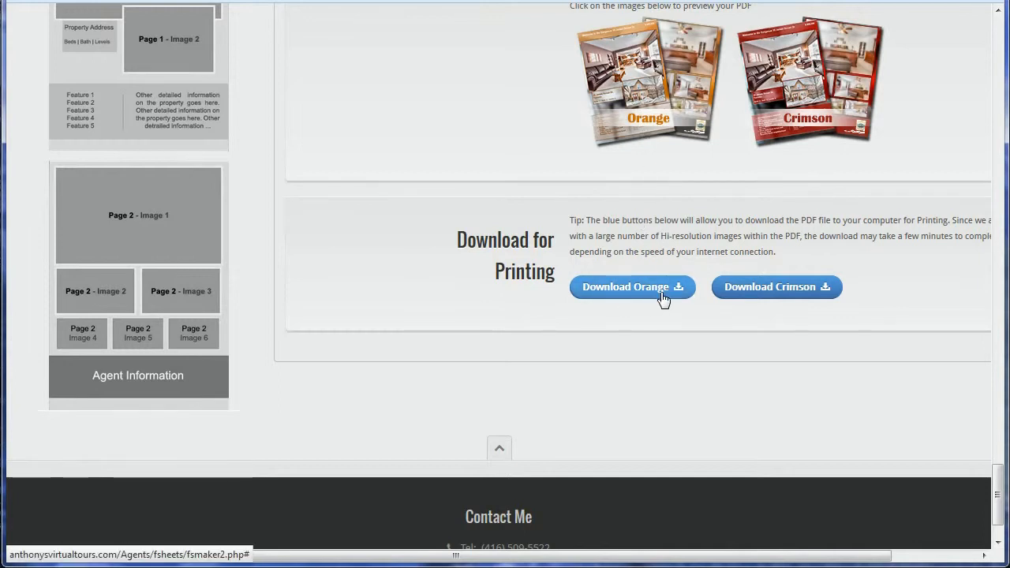
pyautogui.click(795, 290)
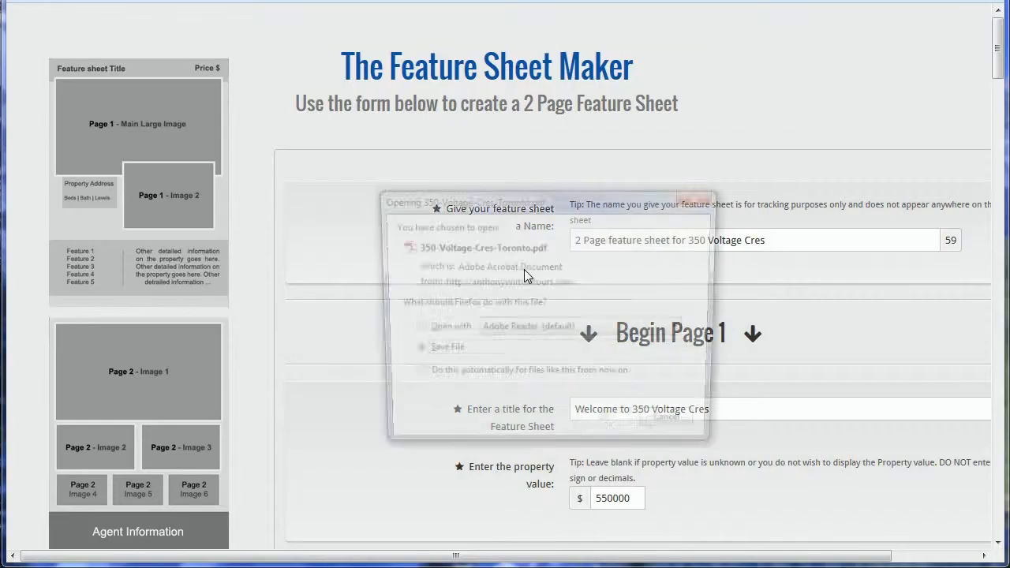
pyautogui.moveTo(485, 197); pyautogui.dragTo(522, 189)
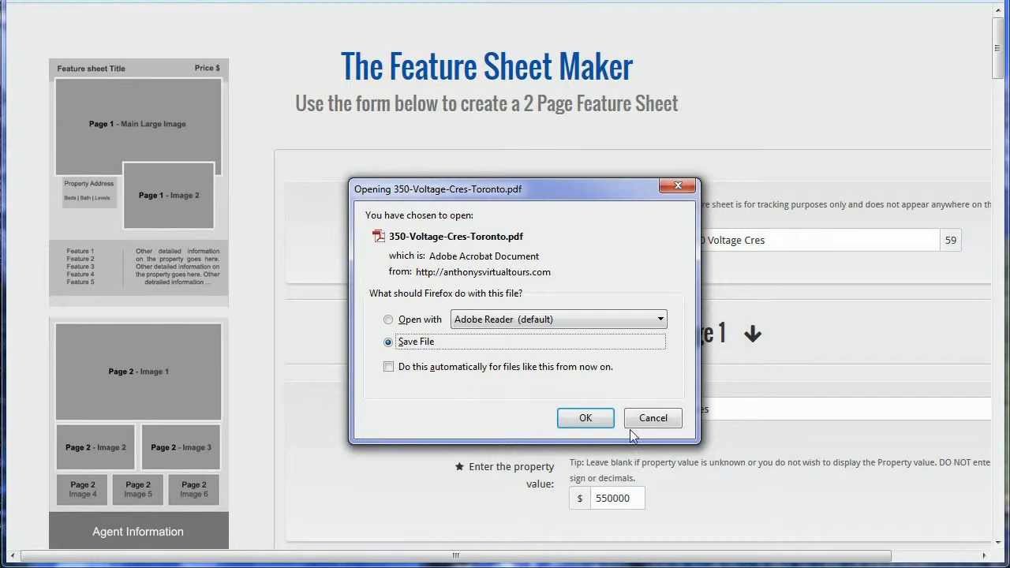
pyautogui.click(585, 419)
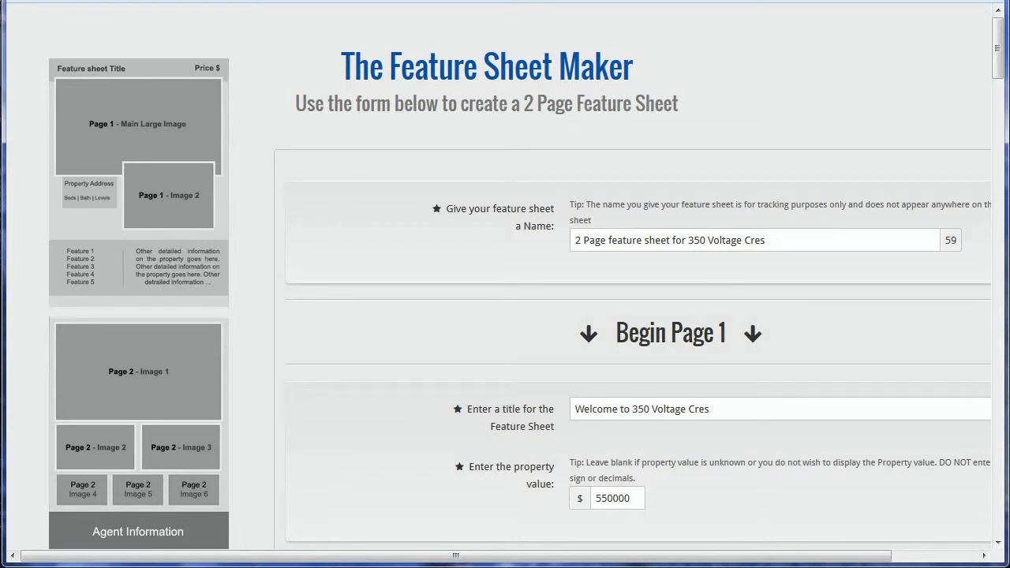
pyautogui.hotkey('alt', 'Tab')
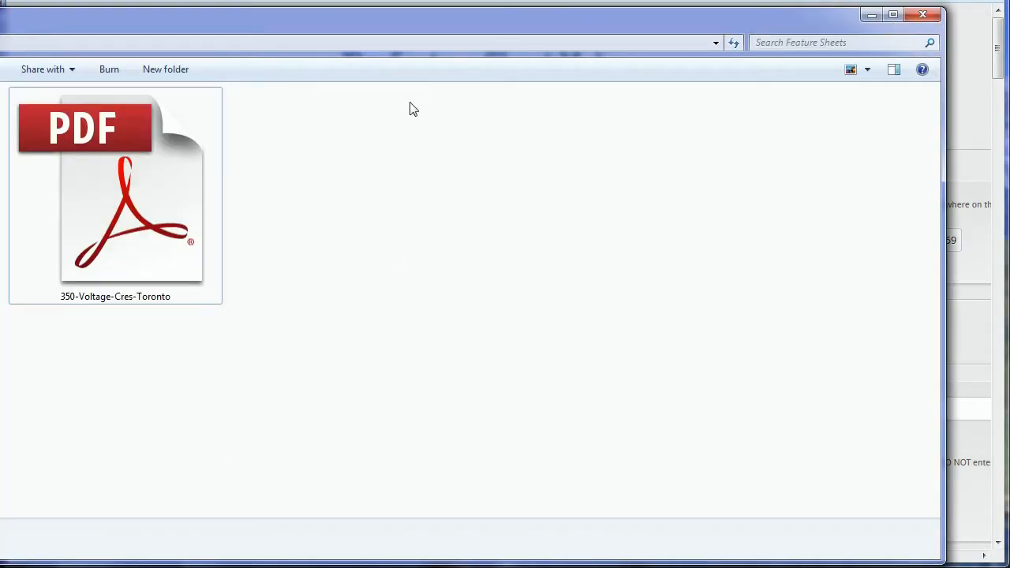
pyautogui.click(305, 279)
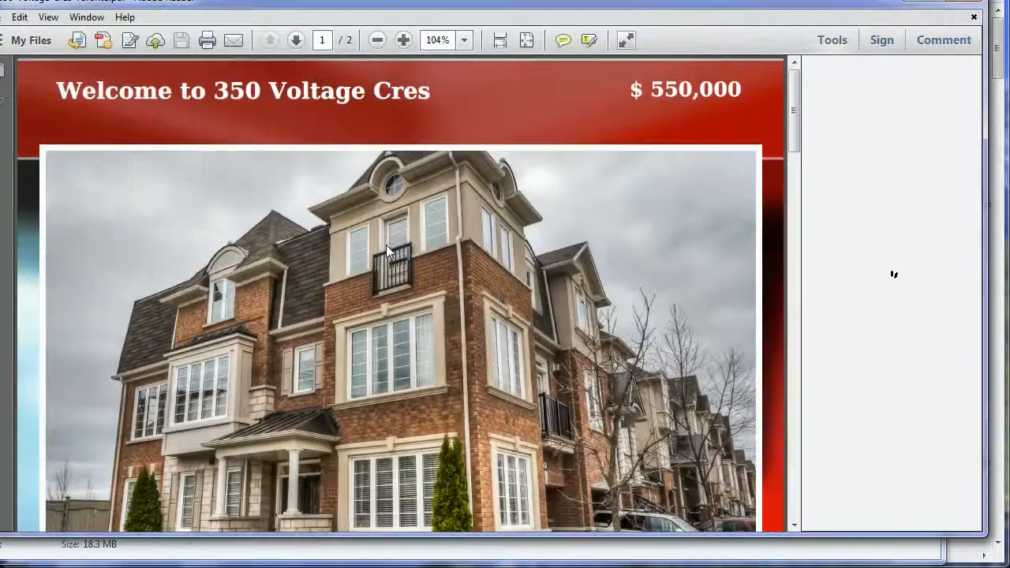
pyautogui.moveTo(794, 97)
pyautogui.mouseDown()
pyautogui.moveTo(787, 426)
pyautogui.moveTo(790, 146)
pyautogui.moveTo(809, 130)
pyautogui.moveTo(792, 422)
pyautogui.moveTo(794, 144)
pyautogui.moveTo(773, 414)
pyautogui.moveTo(777, 144)
pyautogui.moveTo(795, 85)
pyautogui.mouseUp()
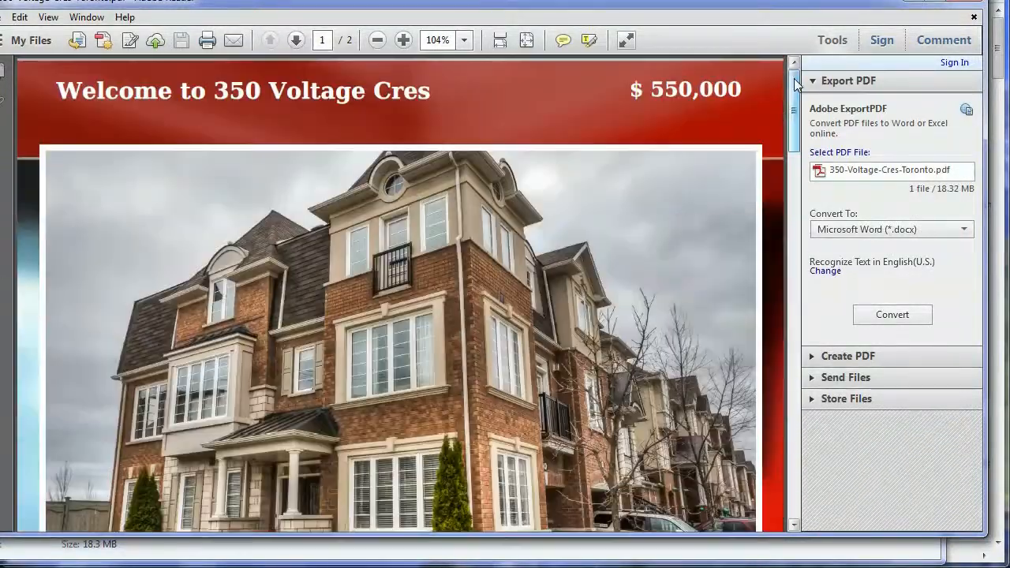
pyautogui.click(965, 0)
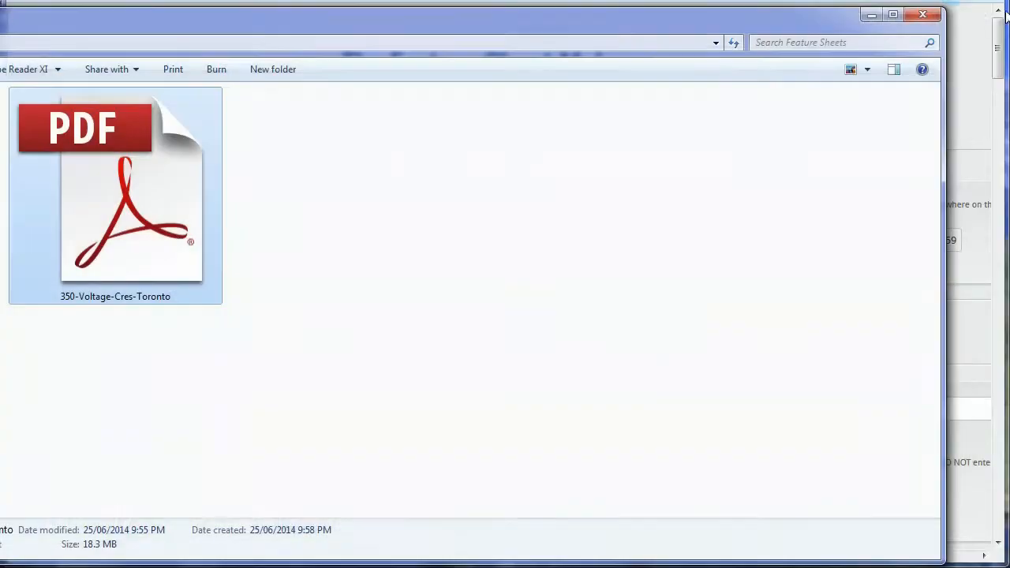
# - Minimize the Feature Sheets folder window and scroll down The Feature Sheet Maker form
pyautogui.click(871, 16)
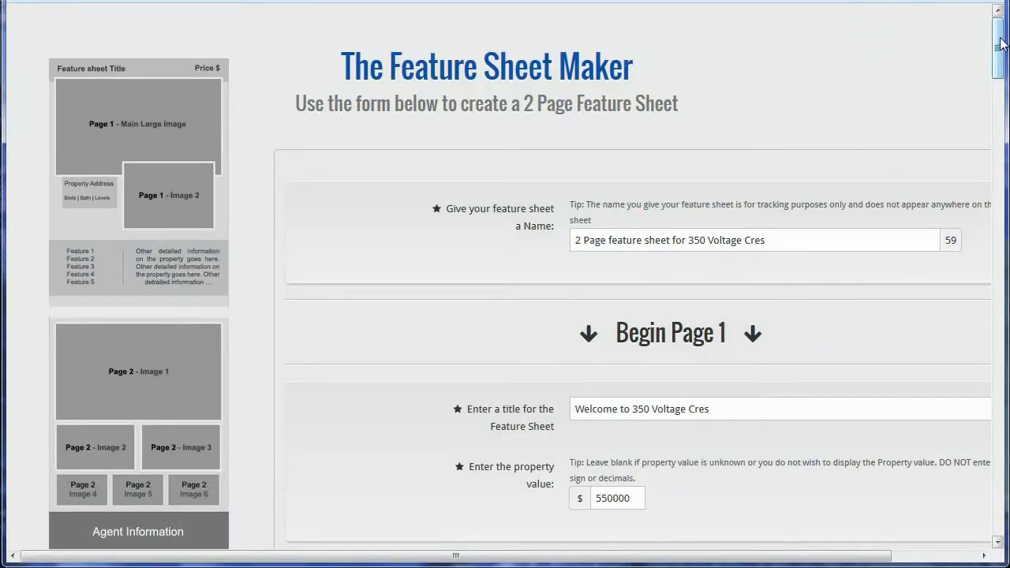
pyautogui.moveTo(1001, 45); pyautogui.dragTo(992, 481)
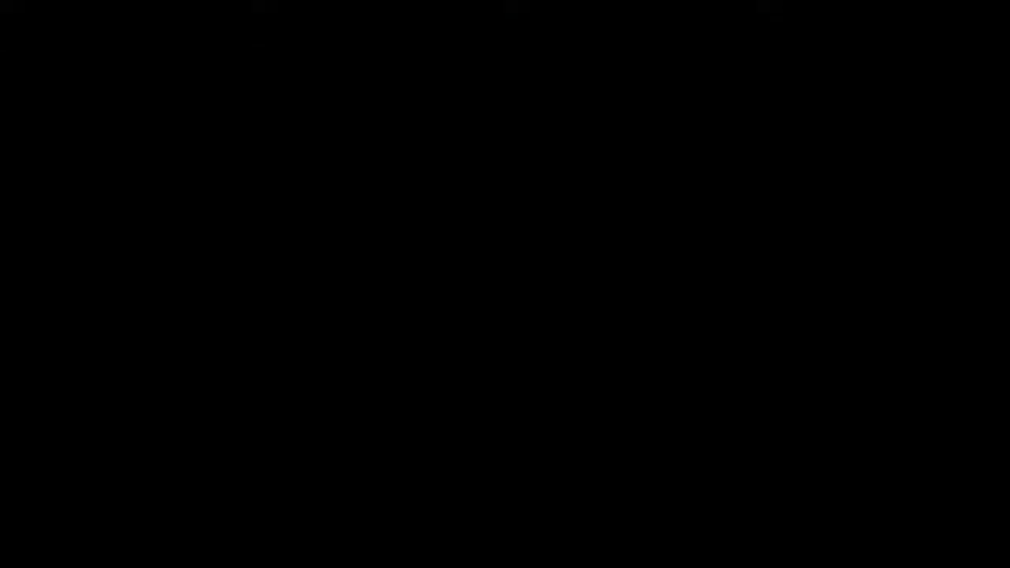